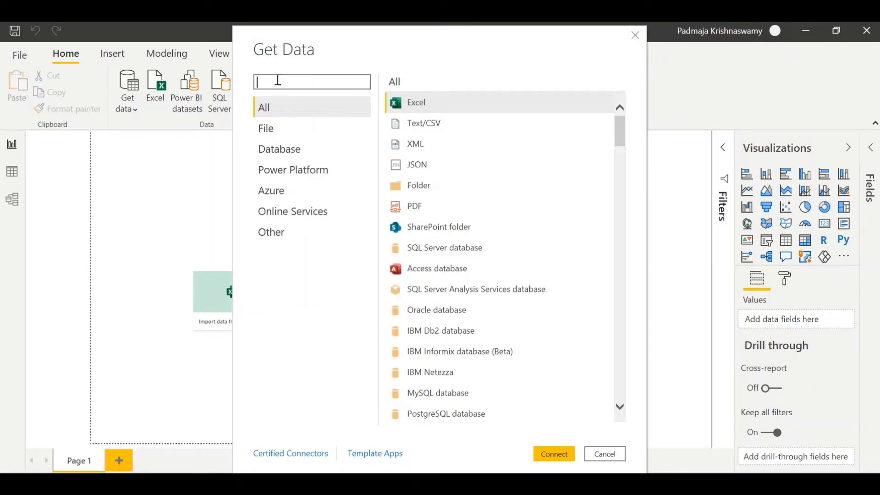
# Search the data connectors for "web" and connect using the Web source.
pyautogui.write('web')
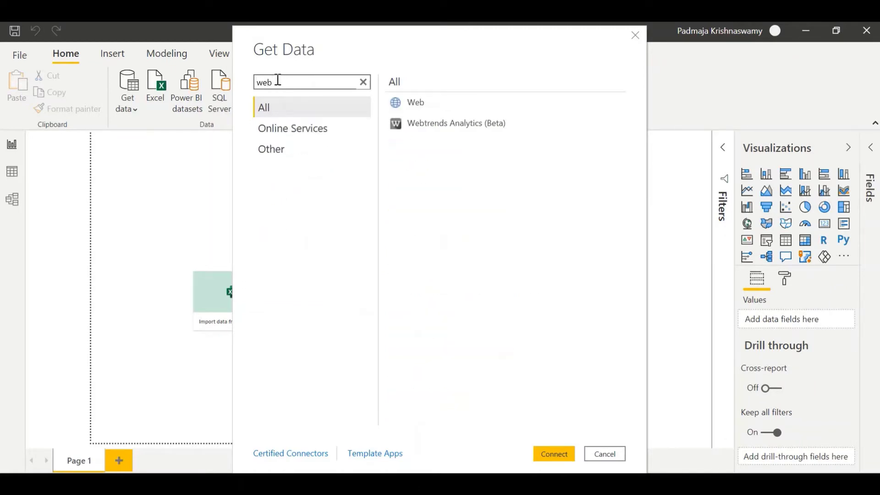
pyautogui.click(417, 106)
pyautogui.click(555, 453)
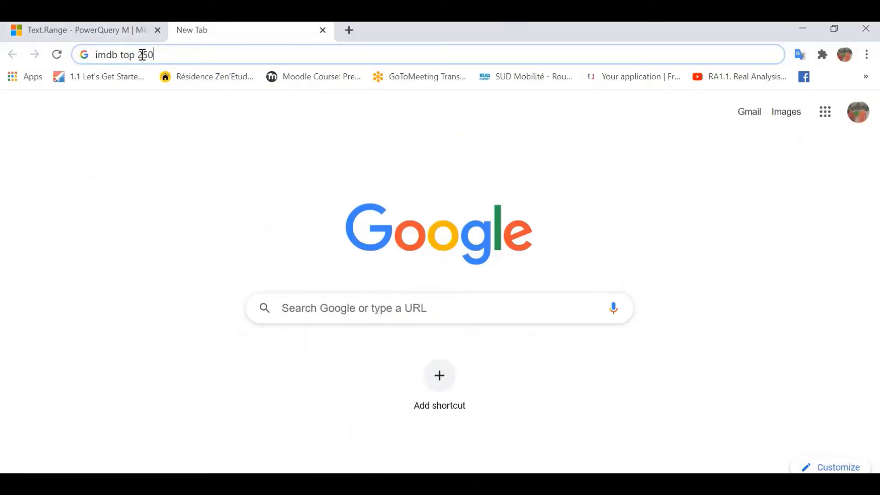
# Switch to Chrome, find the IMDb Top 250 chart by searching for "imdb top 250", and copy the page's URL.
pyautogui.press('Return')
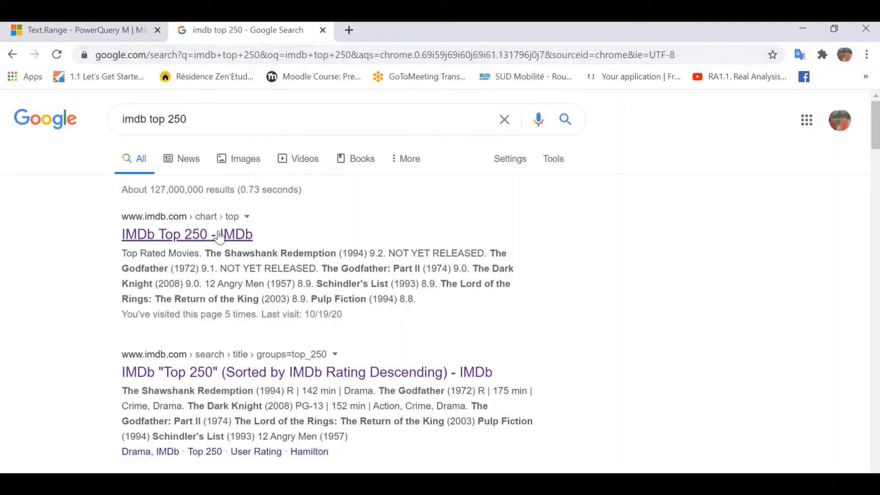
pyautogui.click(220, 236)
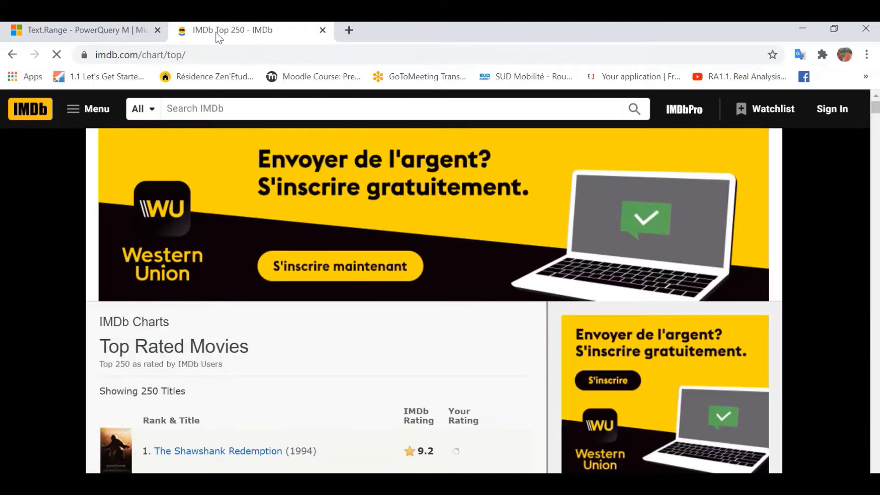
pyautogui.click(195, 57)
pyautogui.hotkey('ctrl', 'c')
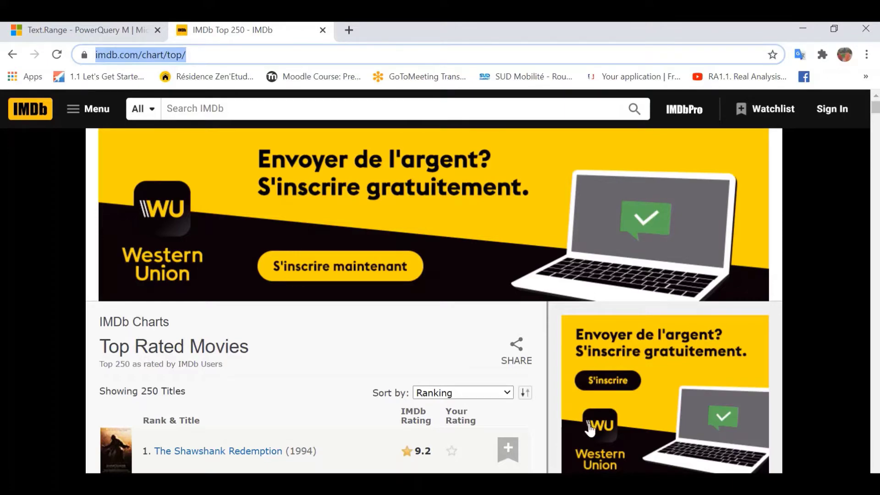
pyautogui.hotkey('alt', 'Tab')
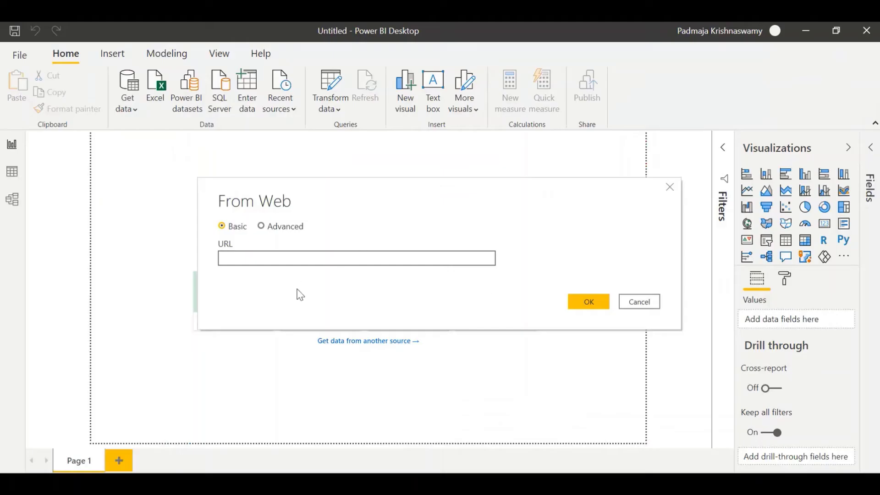
pyautogui.click(250, 258)
pyautogui.hotkey('ctrl', 'v')
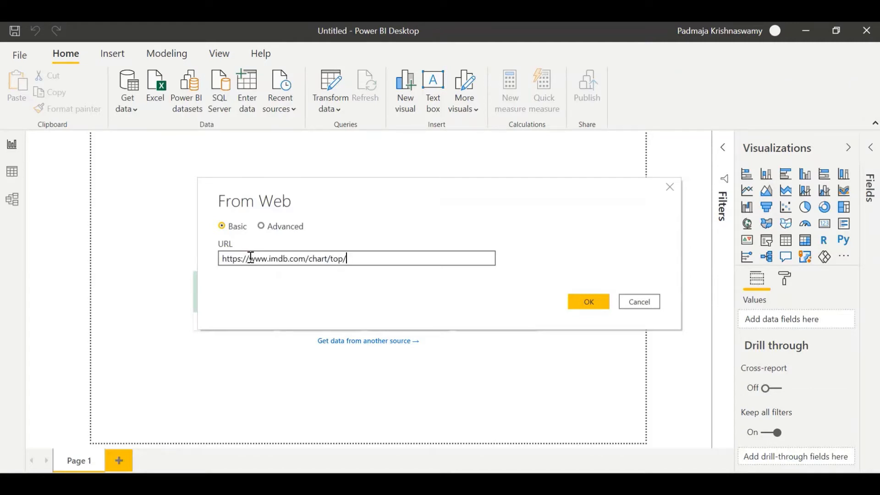
pyautogui.click(589, 302)
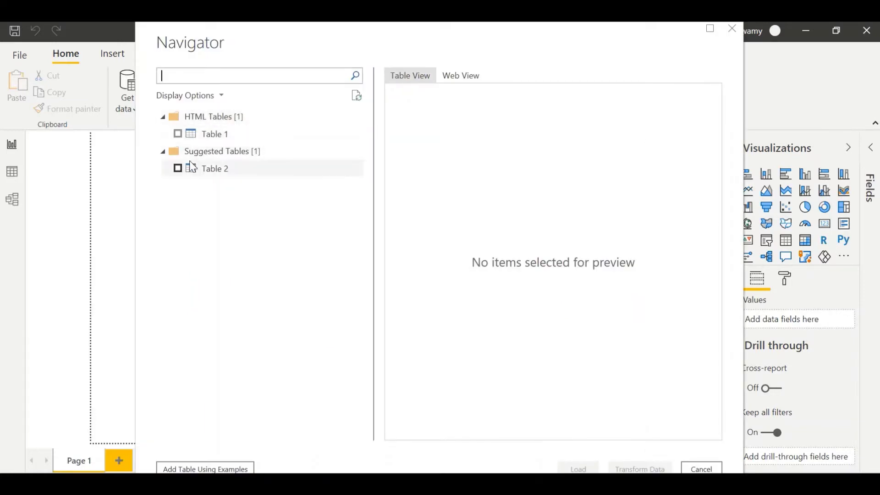
# Select Table 1 from the HTML tables, preview its columns, and open it for transformation in the Power Query Editor.
pyautogui.click(178, 134)
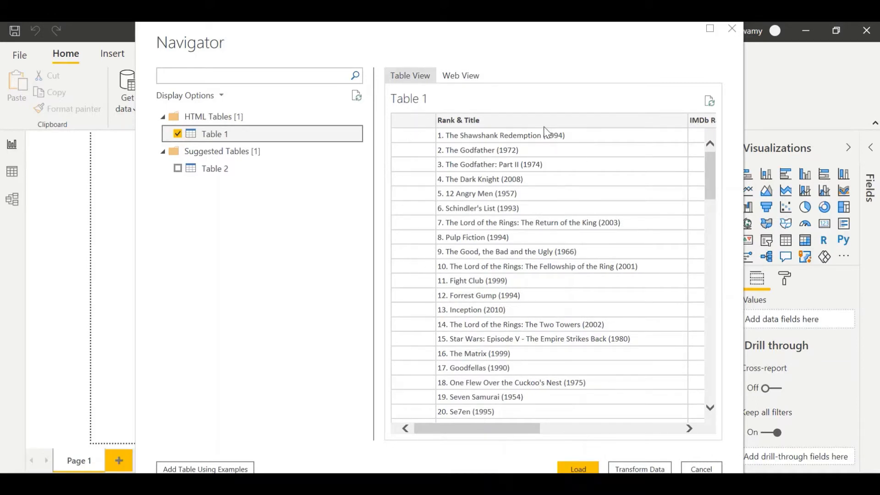
pyautogui.moveTo(530, 424); pyautogui.dragTo(615, 420)
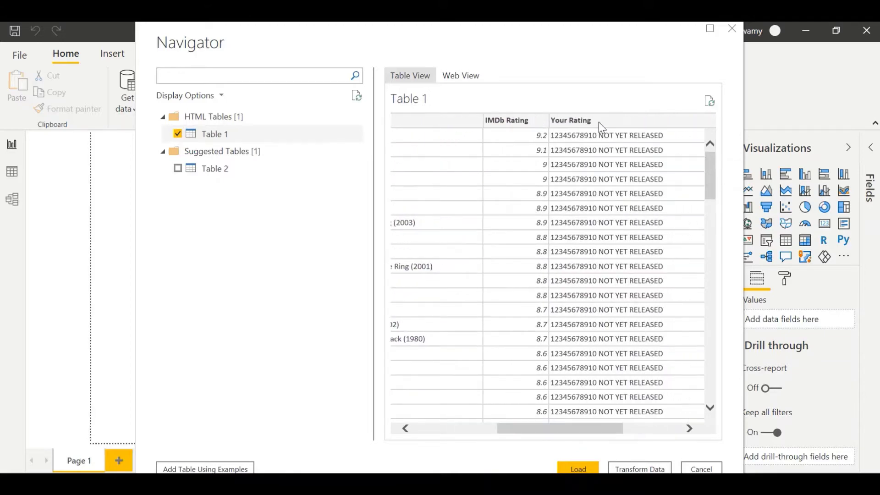
pyautogui.hscroll(-5, 576, 424)
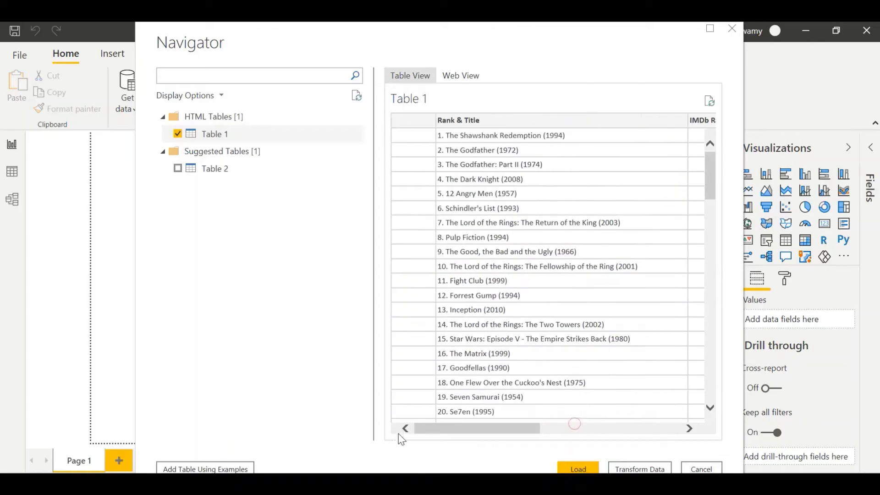
pyautogui.click(642, 468)
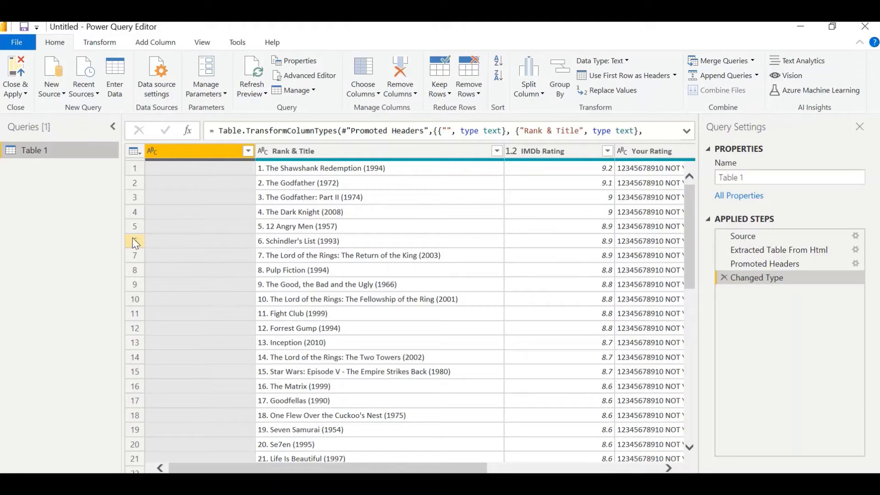
# Keep only the Rank & Title and IMDb Rating columns in the table.
pyautogui.click(365, 90)
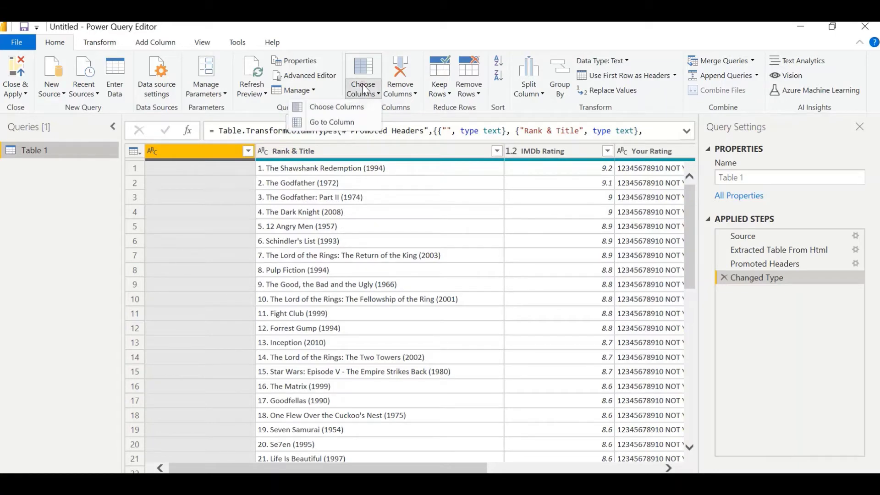
pyautogui.click(352, 108)
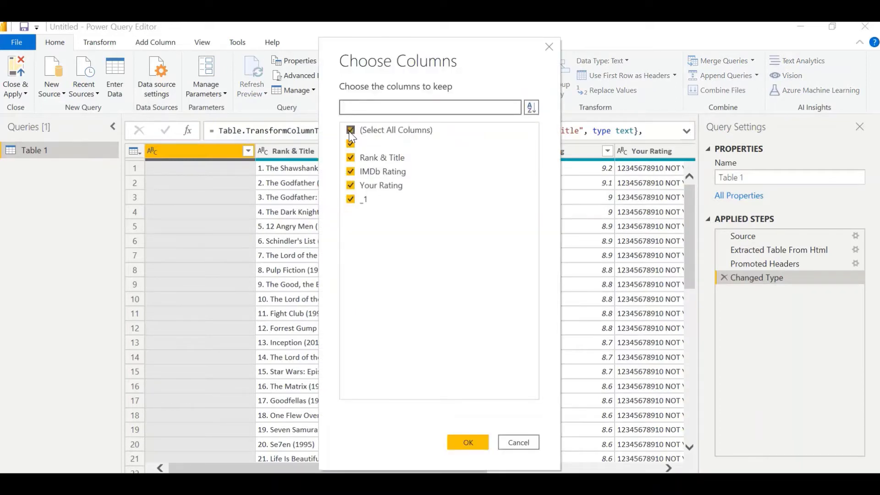
pyautogui.click(350, 130)
pyautogui.click(351, 157)
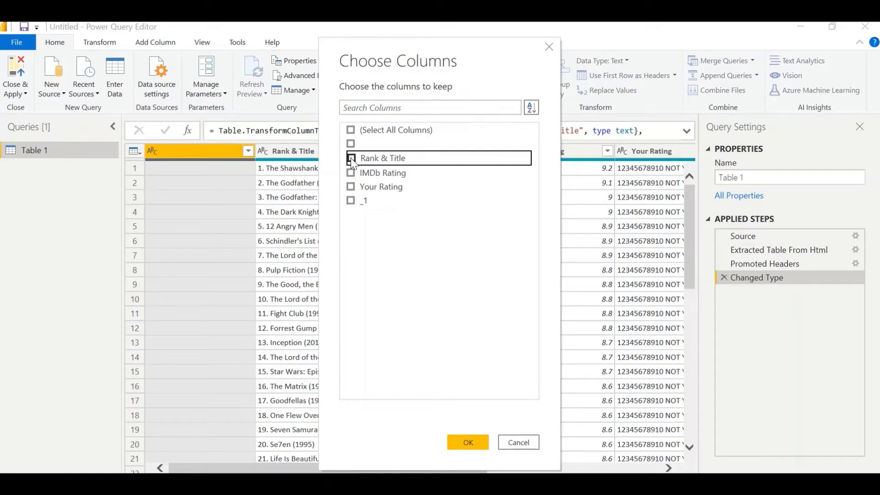
pyautogui.click(351, 173)
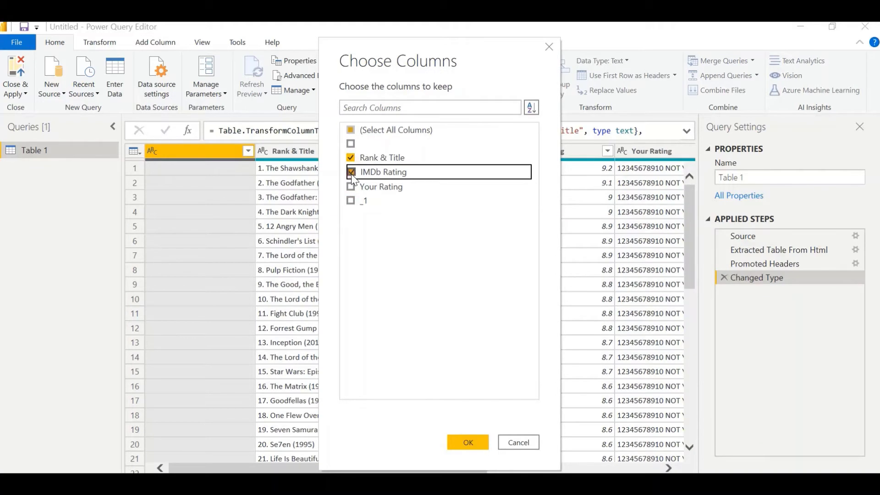
pyautogui.click(468, 442)
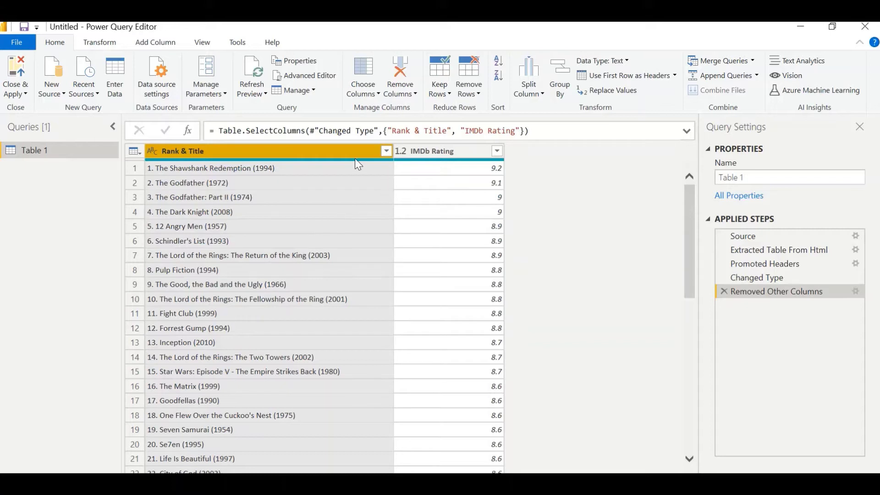
# Split the Rank & Title column into columns at the left-most "." delimiter.
pyautogui.click(537, 92)
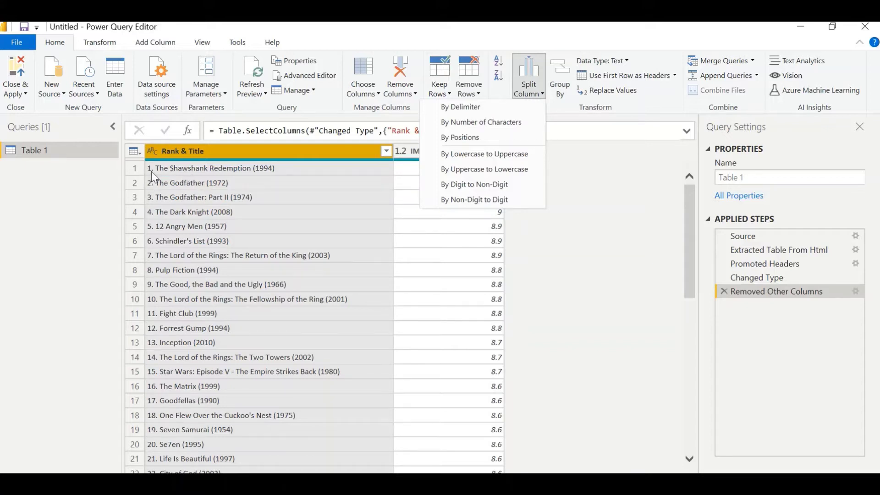
pyautogui.click(458, 108)
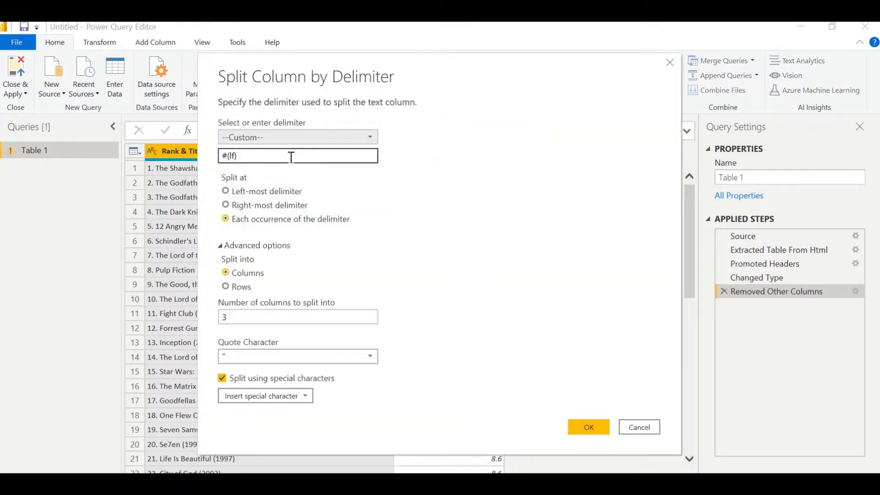
pyautogui.moveTo(253, 156); pyautogui.dragTo(193, 158)
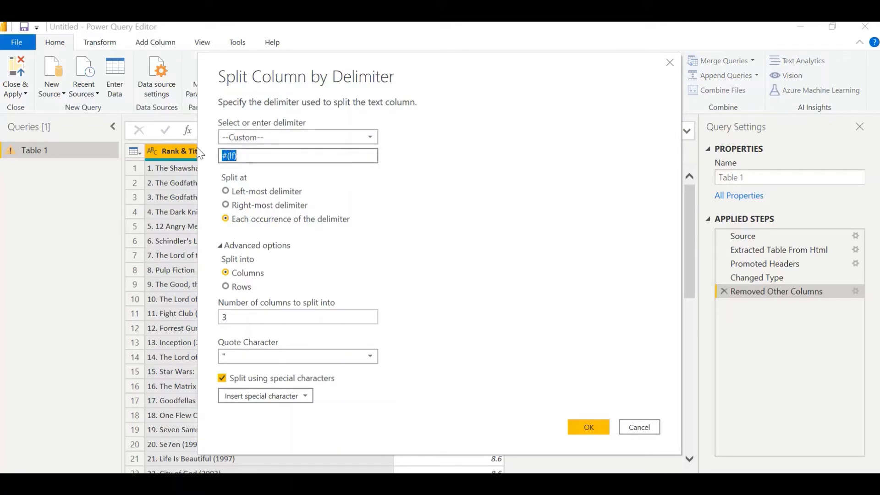
pyautogui.write('.')
pyautogui.click(228, 192)
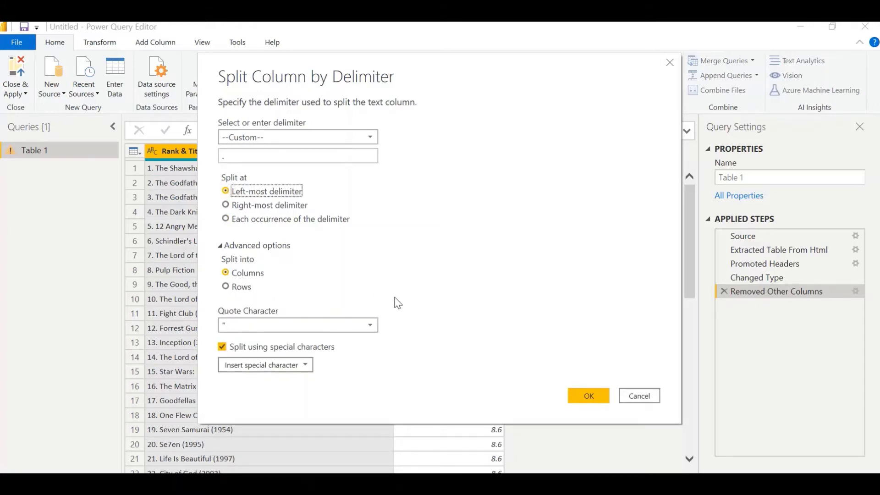
pyautogui.click(590, 400)
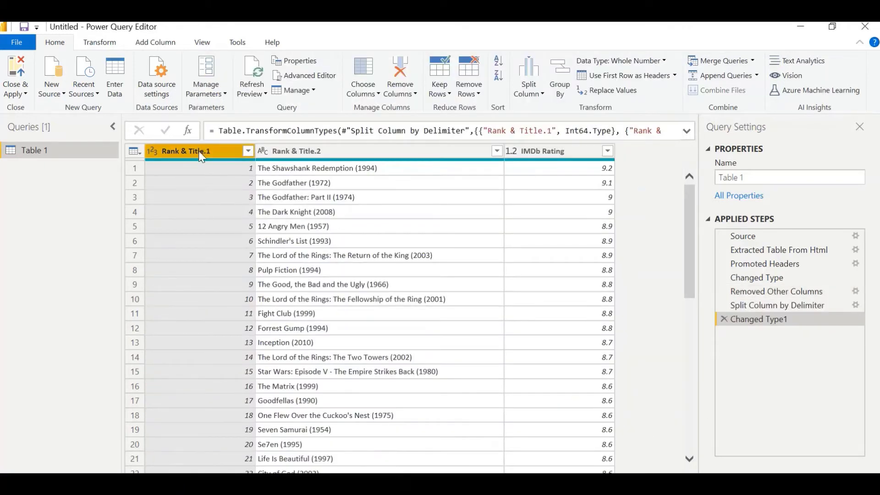
# Rename the two split columns, Rank & Title.1 to Rank and Rank & Title.2 to Title.
pyautogui.doubleClick(205, 150)
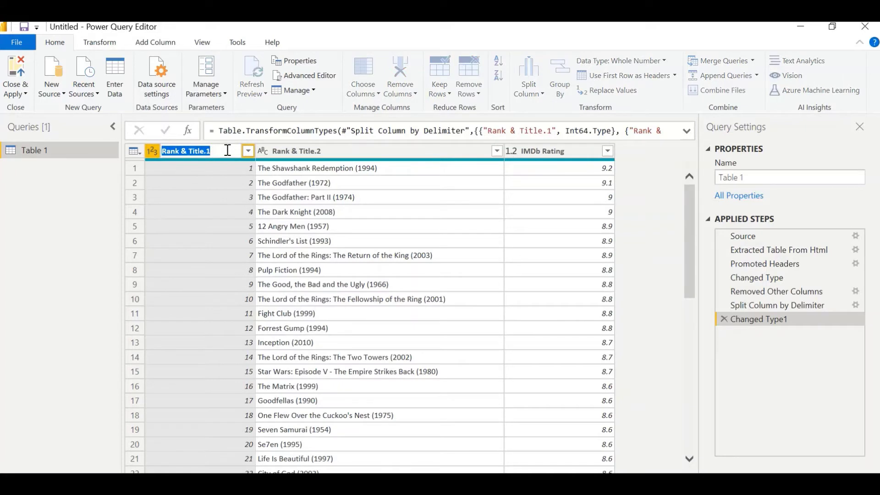
pyautogui.write('Rank')
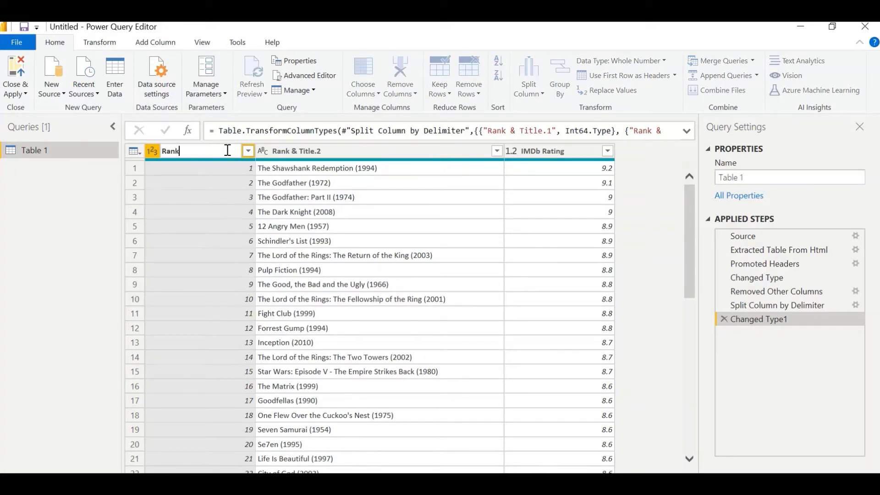
pyautogui.press('Return')
pyautogui.doubleClick(306, 151)
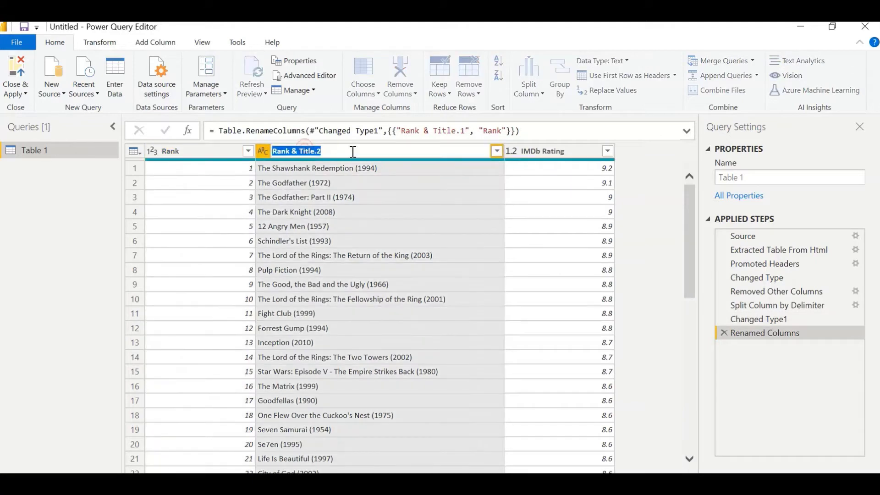
pyautogui.write('Tit')
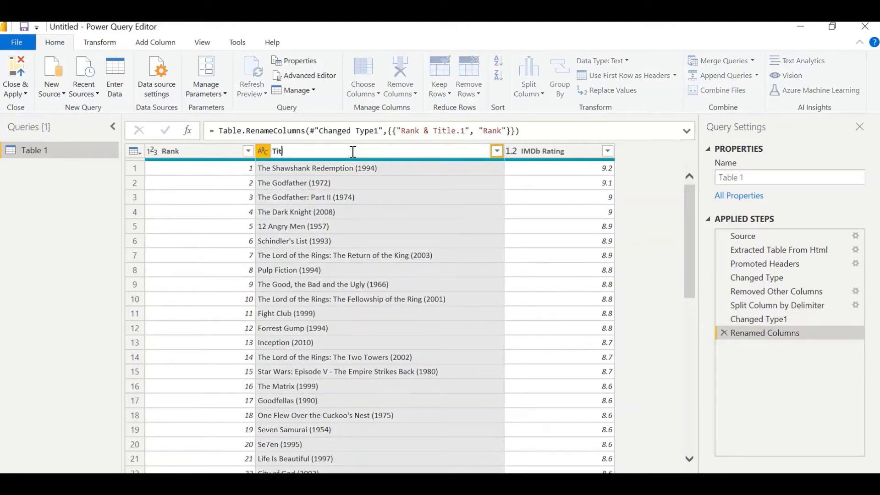
pyautogui.write('le')
pyautogui.press('Return')
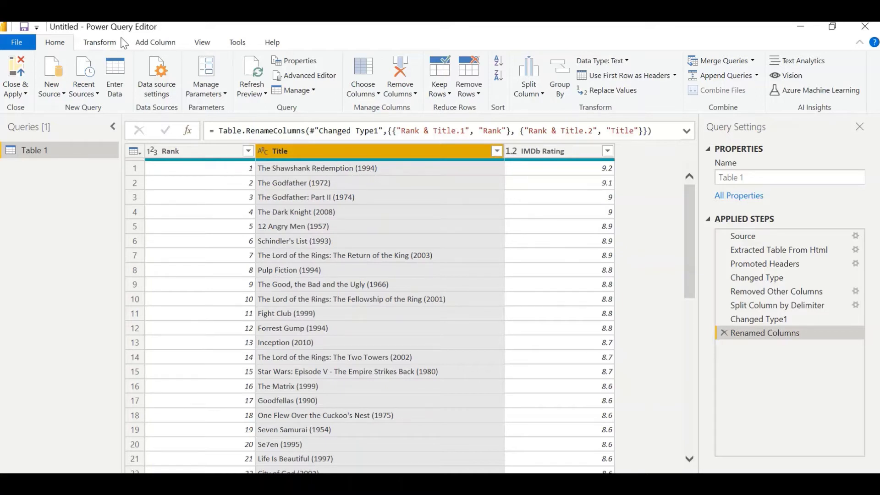
# Start a column from examples based on the selected Title column and name the new column Year.
pyautogui.click(154, 44)
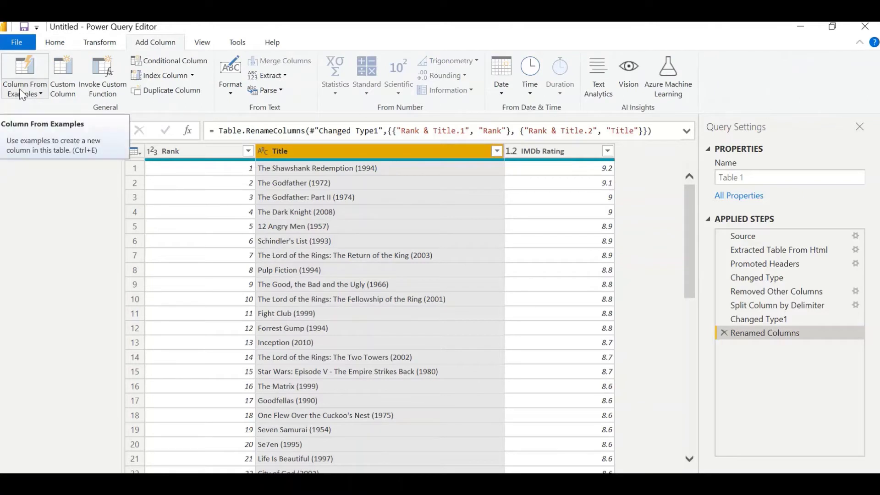
pyautogui.click(23, 94)
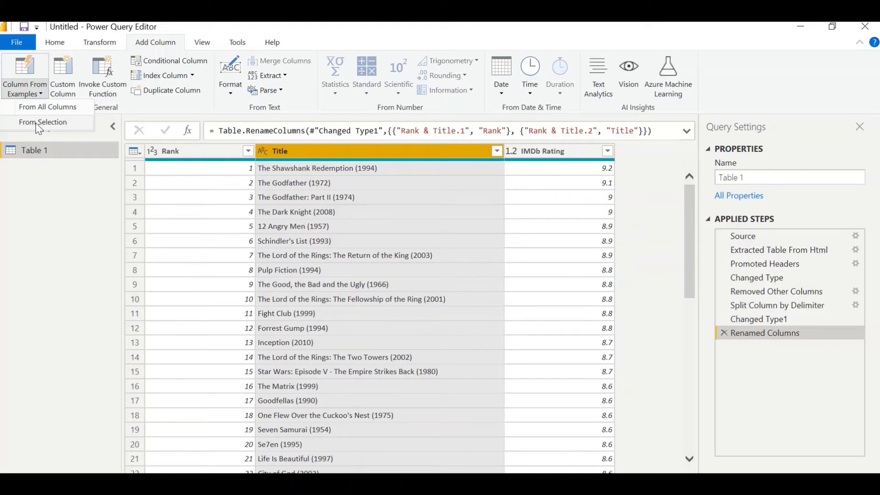
pyautogui.click(39, 123)
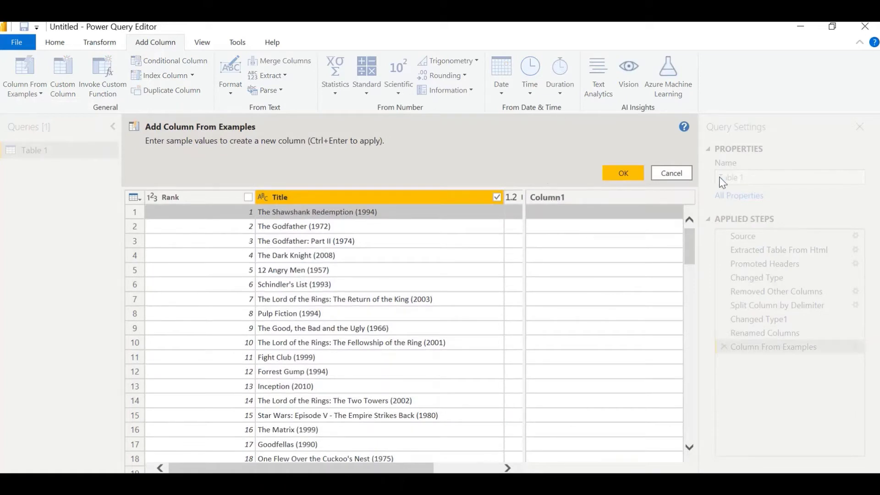
pyautogui.doubleClick(551, 195)
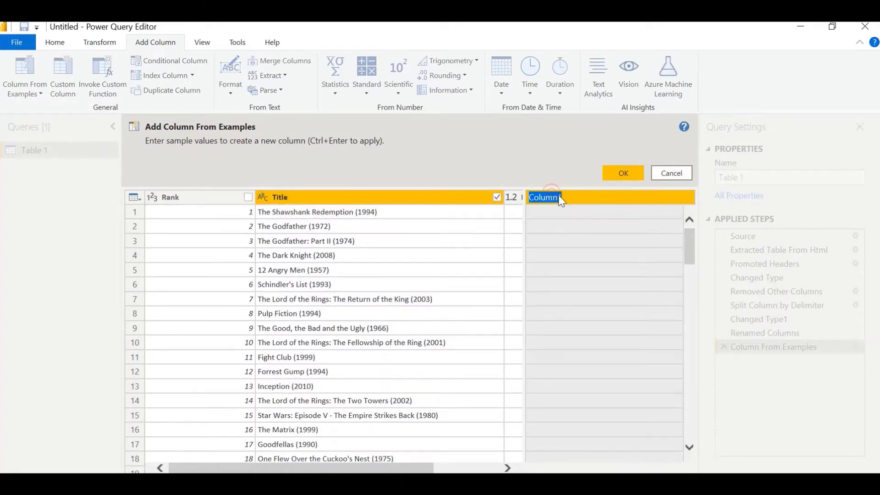
pyautogui.write('Year')
pyautogui.click(581, 217)
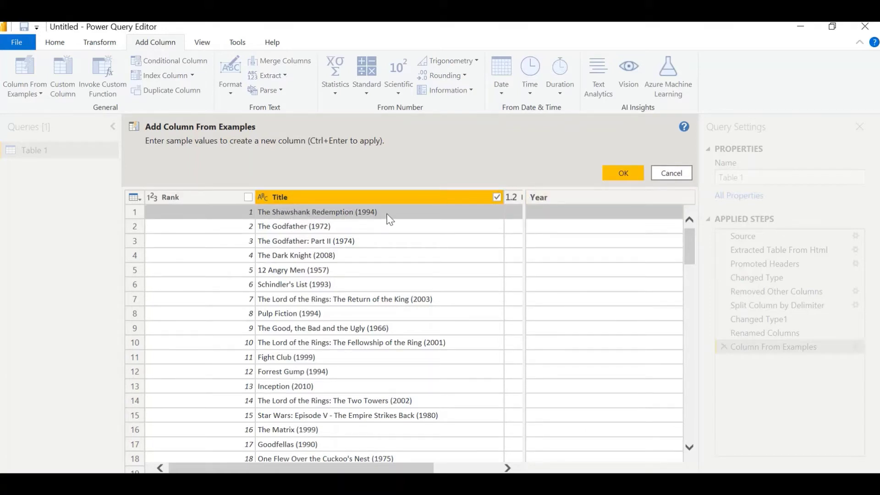
# Enter 1994 as the first row's example value and add the resulting Year column to the table.
pyautogui.click(548, 214)
pyautogui.write('1')
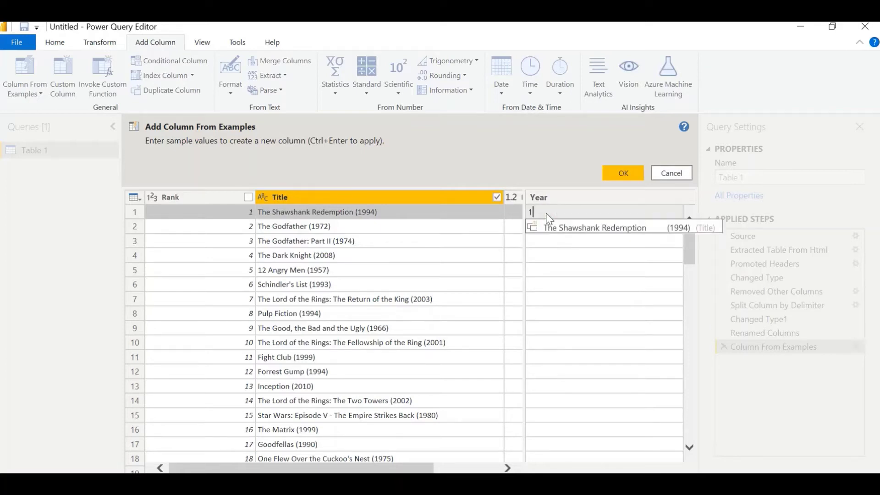
pyautogui.write('994')
pyautogui.press('Return')
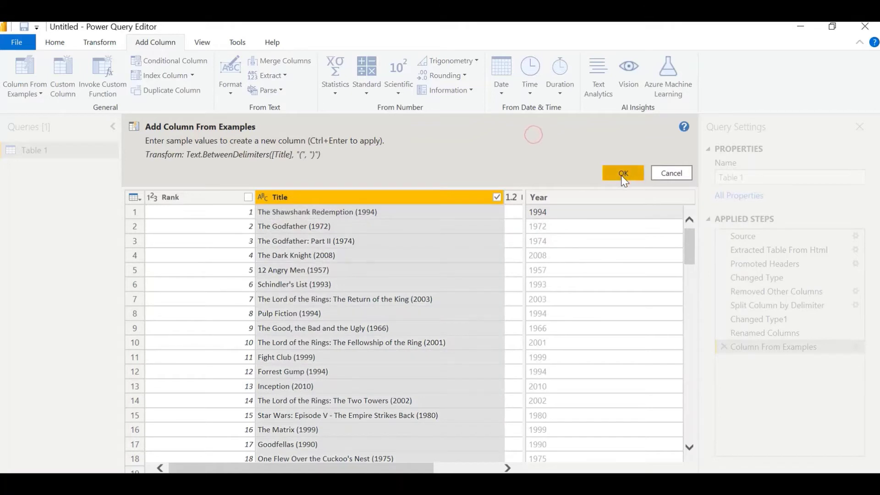
pyautogui.click(622, 174)
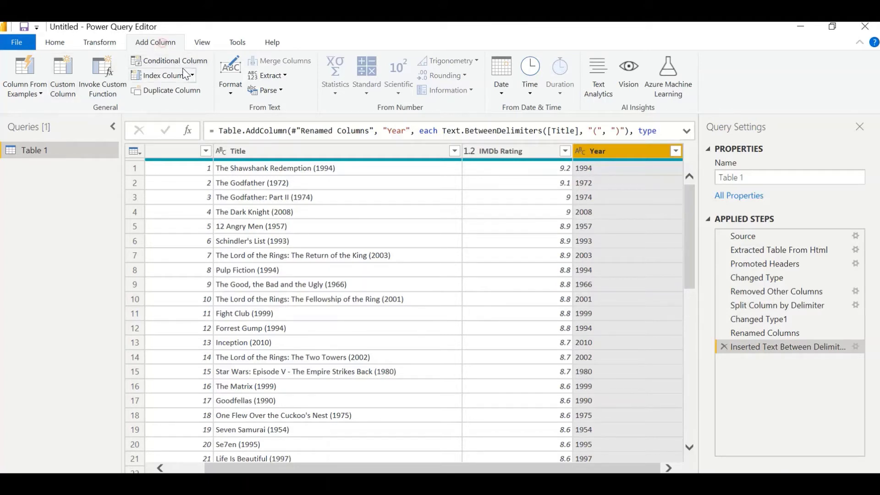
# Start a custom column named Decade and begin its formula with the Text.Range function.
pyautogui.click(57, 85)
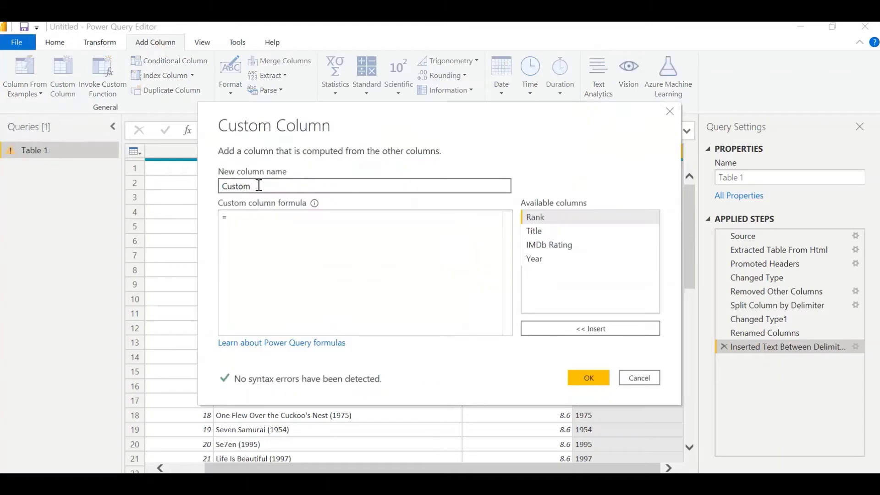
pyautogui.doubleClick(259, 185)
pyautogui.write('Decade')
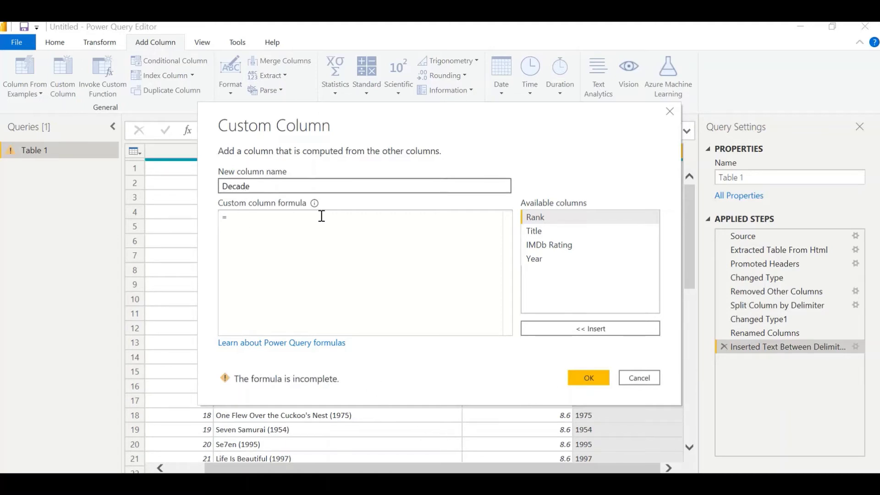
pyautogui.click(240, 218)
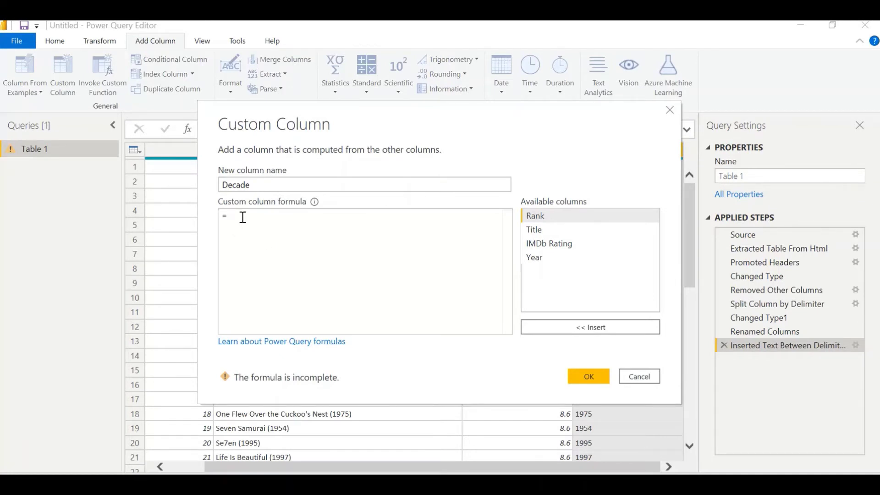
pyautogui.write('Te')
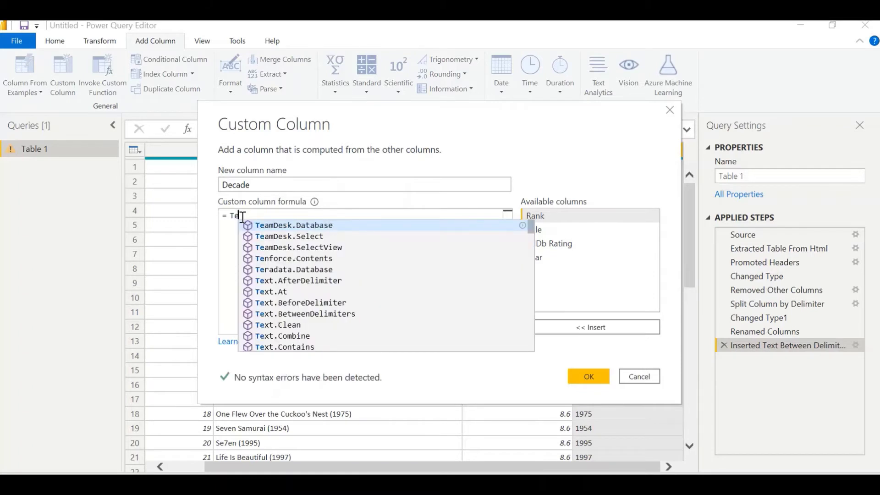
pyautogui.write('xt.Ran')
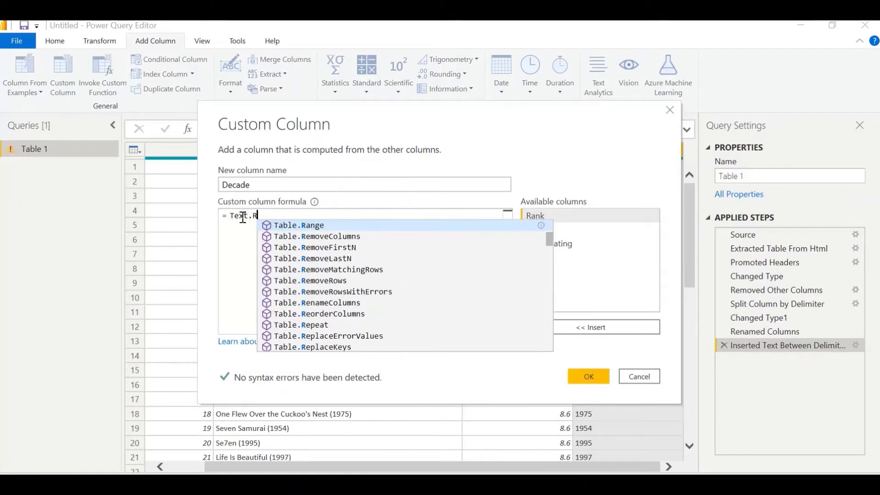
pyautogui.write('ge(')
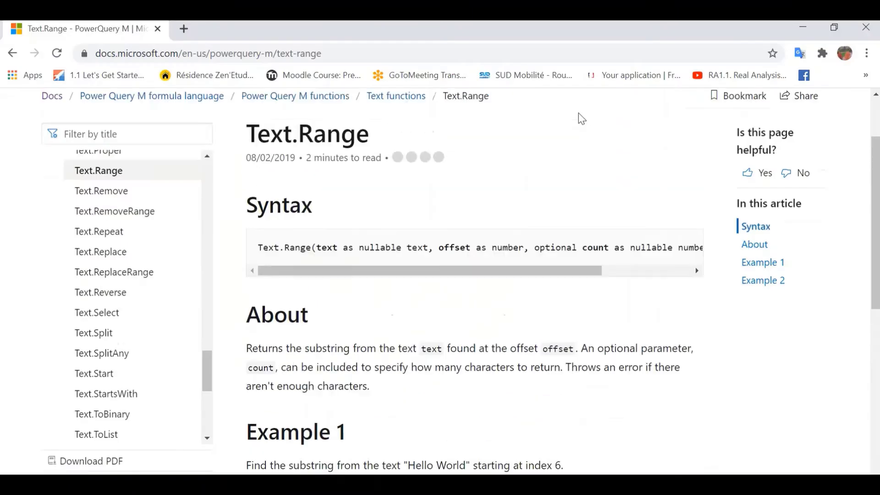
# Check the Text.Range documentation, complete the Decade formula as Text.Range([Year],0,3)&"0s", and add the column to the table.
pyautogui.scroll(-5, 578, 113)
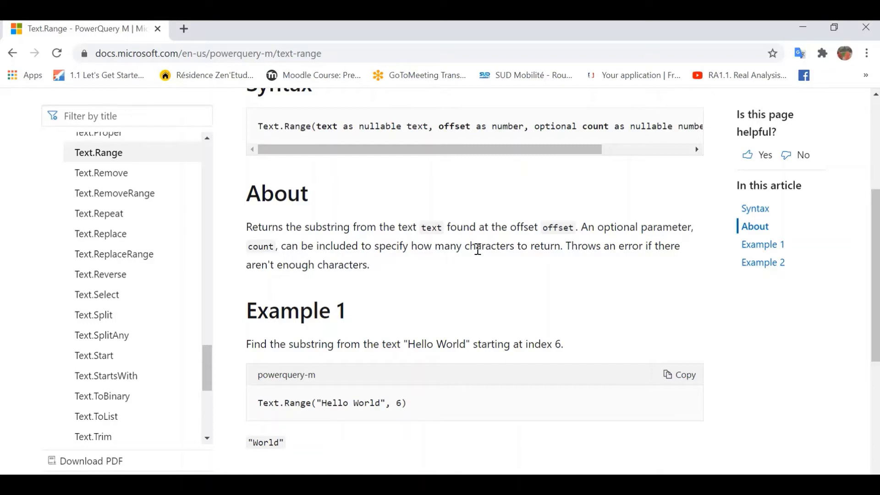
pyautogui.scroll(-6, 589, 261)
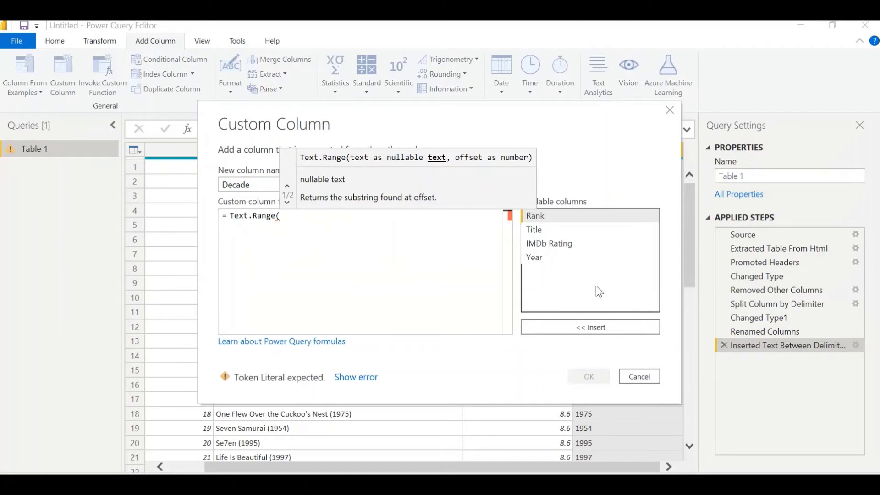
pyautogui.click(535, 258)
pyautogui.click(596, 327)
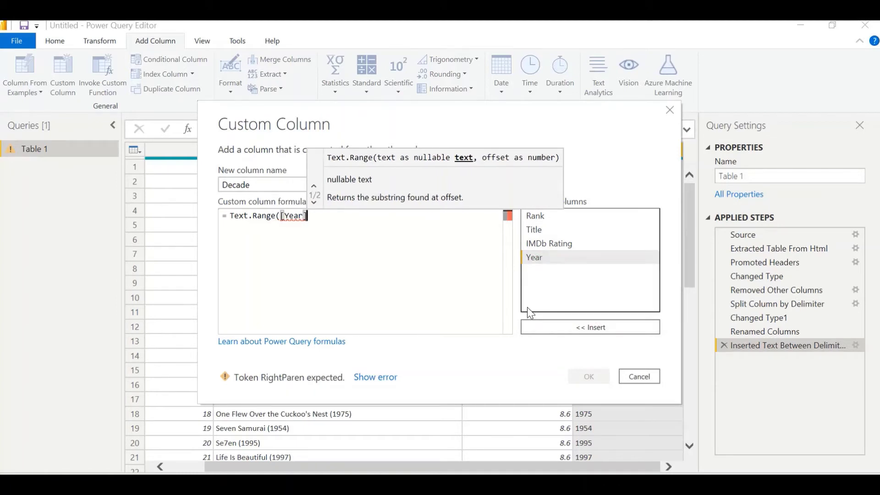
pyautogui.write(',')
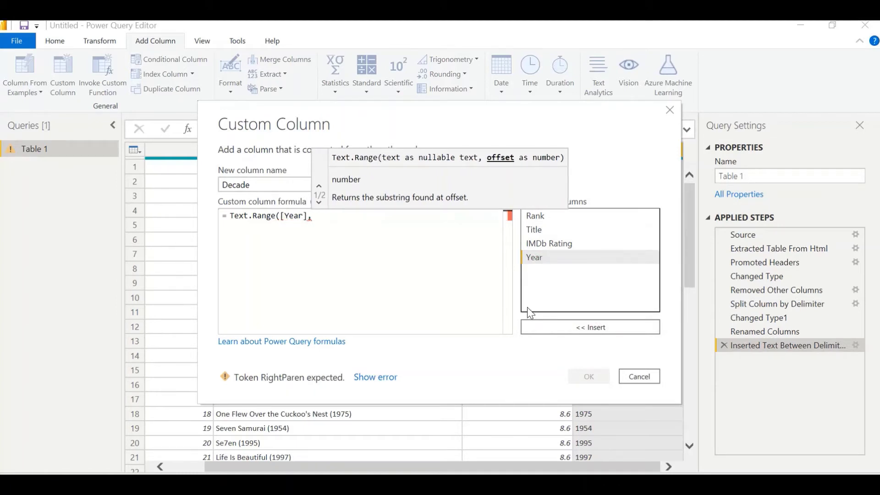
pyautogui.write('0,')
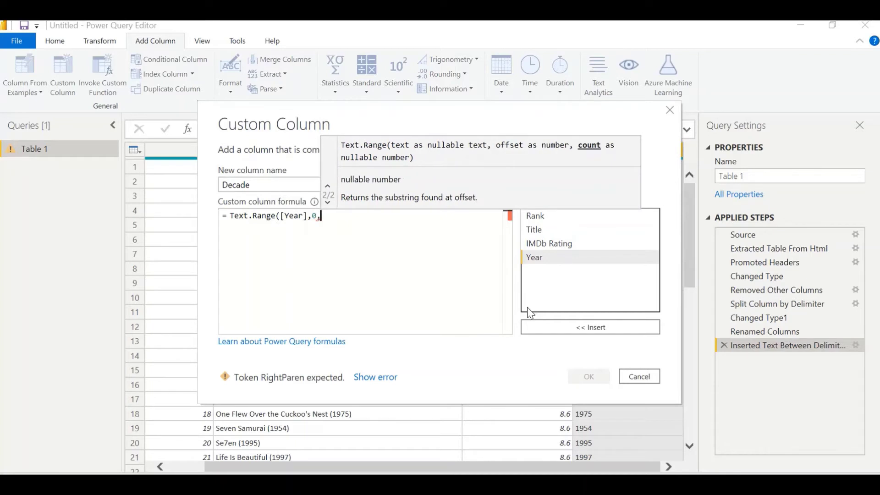
pyautogui.write('3)')
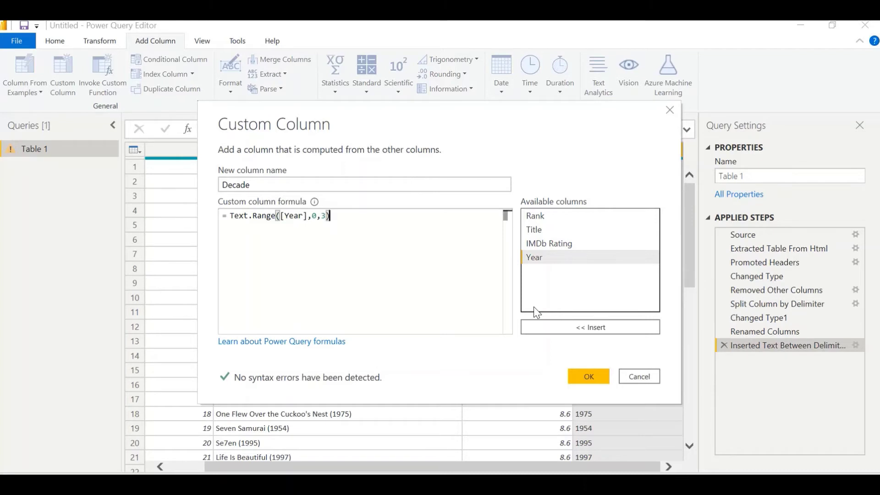
pyautogui.write('&')
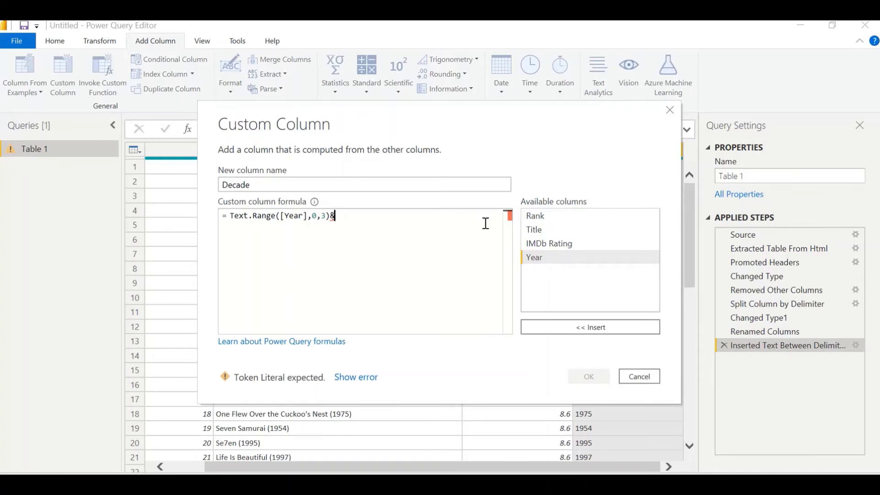
pyautogui.write('"0s"')
pyautogui.click(596, 378)
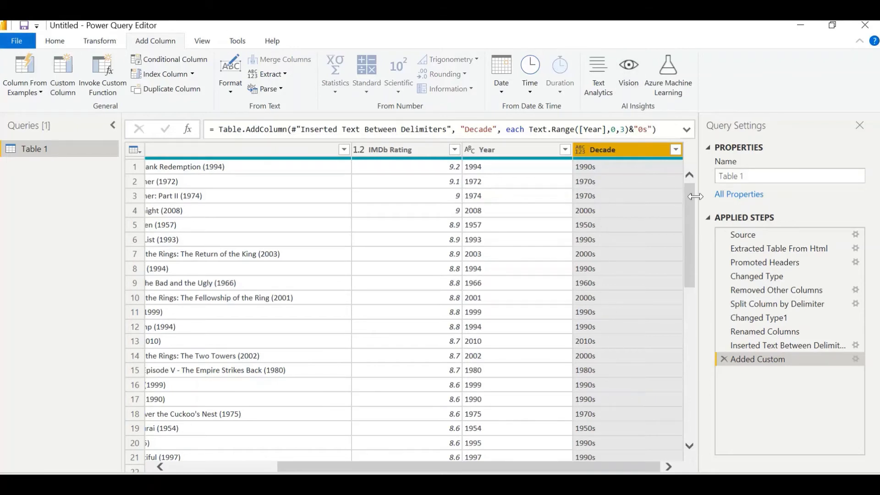
# Close the query editor and apply the query changes to the report.
pyautogui.click(54, 41)
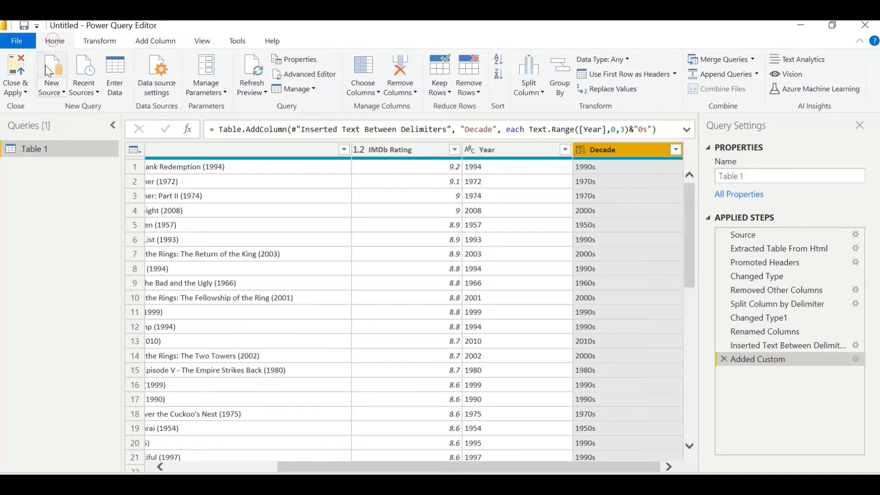
pyautogui.click(18, 92)
pyautogui.click(25, 110)
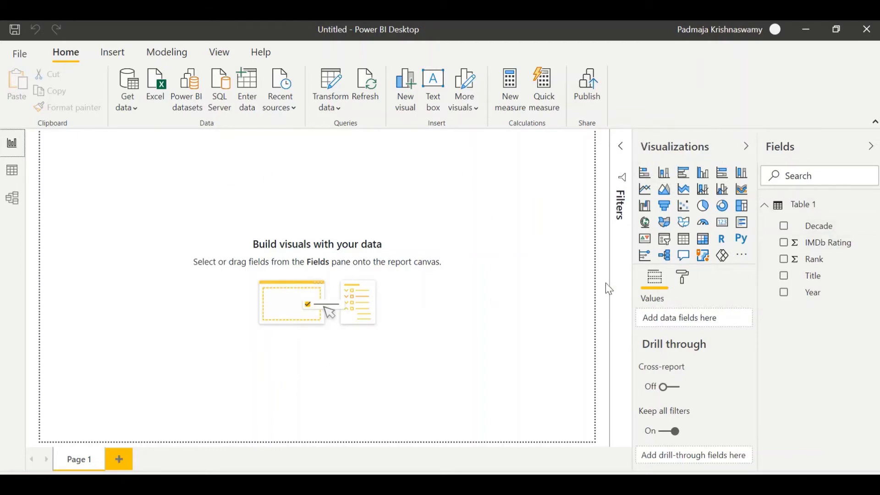
# Insert a clustered bar chart in the page's upper-left corner with Title as the axis and IMDb Rating as the values.
pyautogui.click(684, 179)
pyautogui.moveTo(139, 235); pyautogui.dragTo(154, 251)
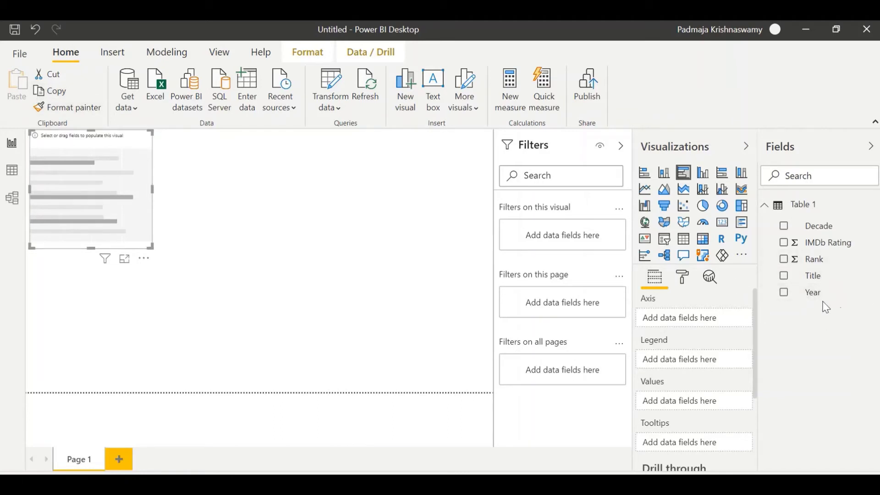
pyautogui.moveTo(813, 276); pyautogui.dragTo(716, 327)
pyautogui.moveTo(836, 245); pyautogui.dragTo(700, 411)
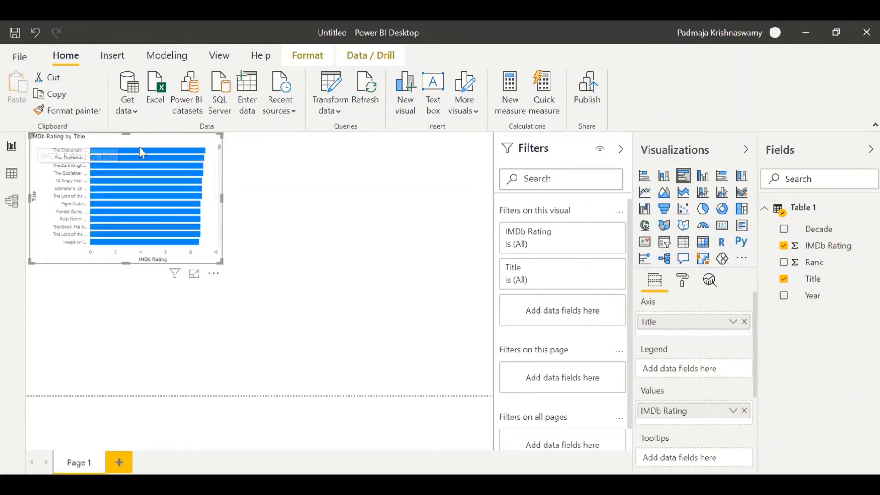
# Center the title of the IMDb Rating by Title bar chart.
pyautogui.click(683, 280)
pyautogui.scroll(-2, 678, 390)
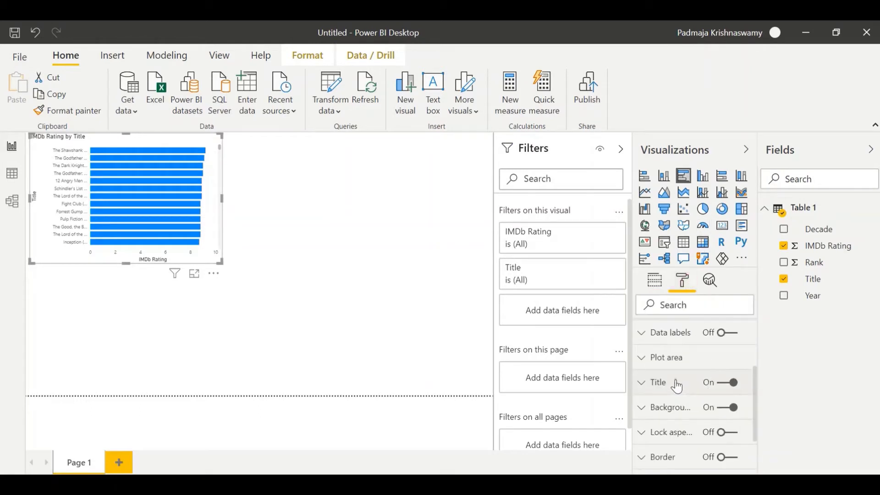
pyautogui.click(679, 390)
pyautogui.scroll(-3, 715, 394)
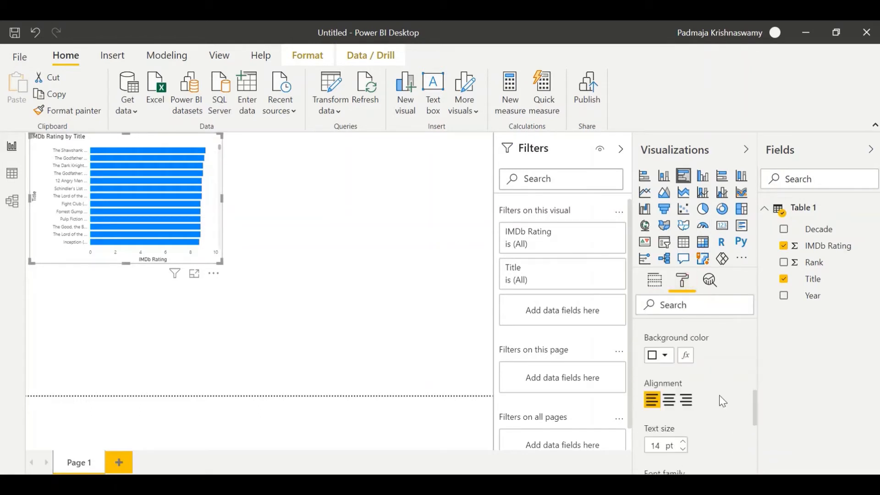
pyautogui.click(669, 402)
# Give the bar chart a border in Theme color 2 (#12239E) and reduce the chart's height slightly.
pyautogui.scroll(-3, 707, 394)
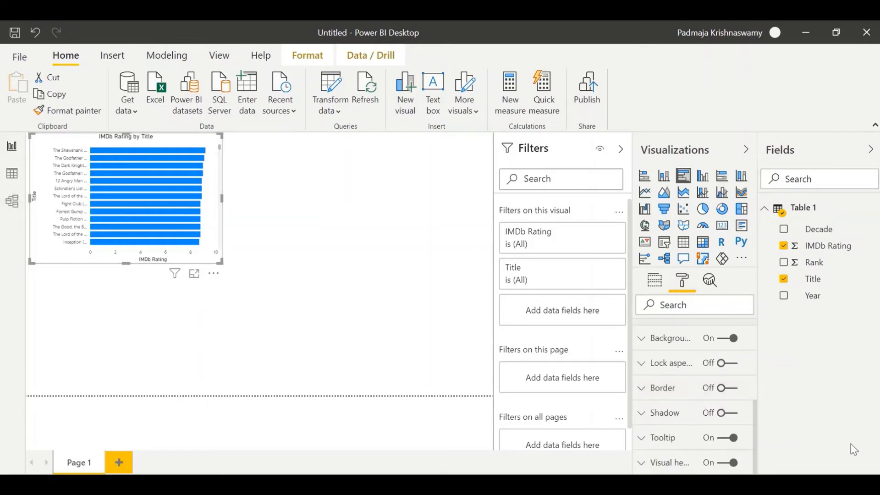
pyautogui.click(678, 388)
pyautogui.click(722, 388)
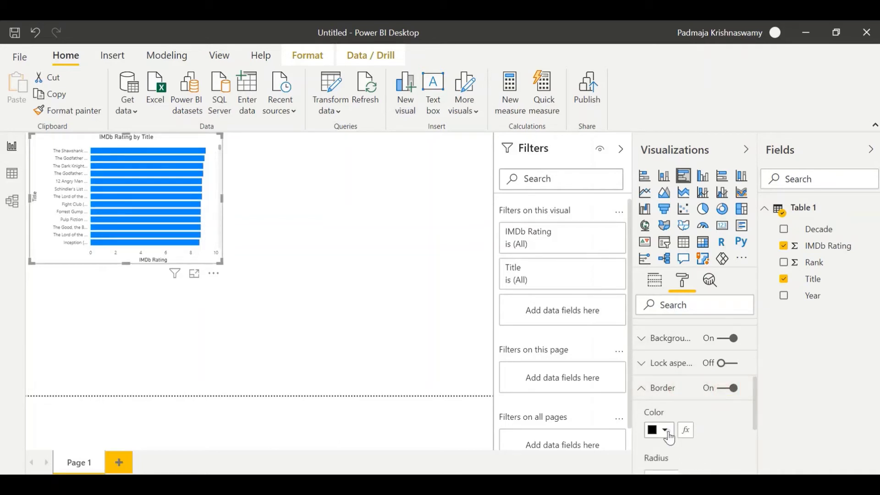
pyautogui.click(665, 431)
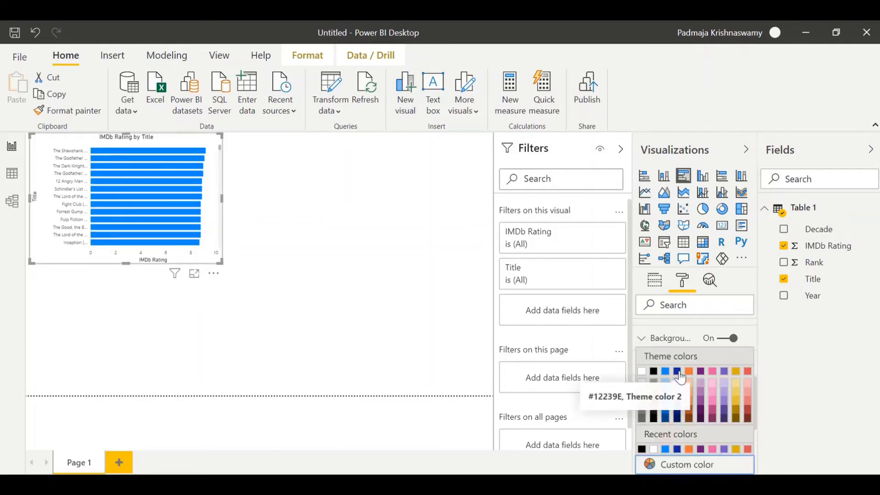
pyautogui.click(677, 371)
pyautogui.click(678, 389)
pyautogui.moveTo(124, 263); pyautogui.dragTo(127, 257)
pyautogui.click(124, 295)
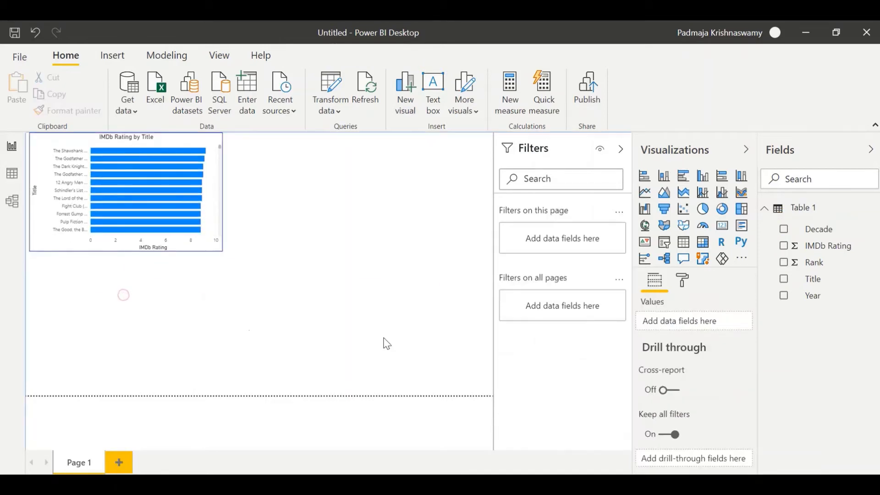
# Insert a pie chart below the bar chart with Decade as the legend and the count of Title as the values.
pyautogui.click(704, 211)
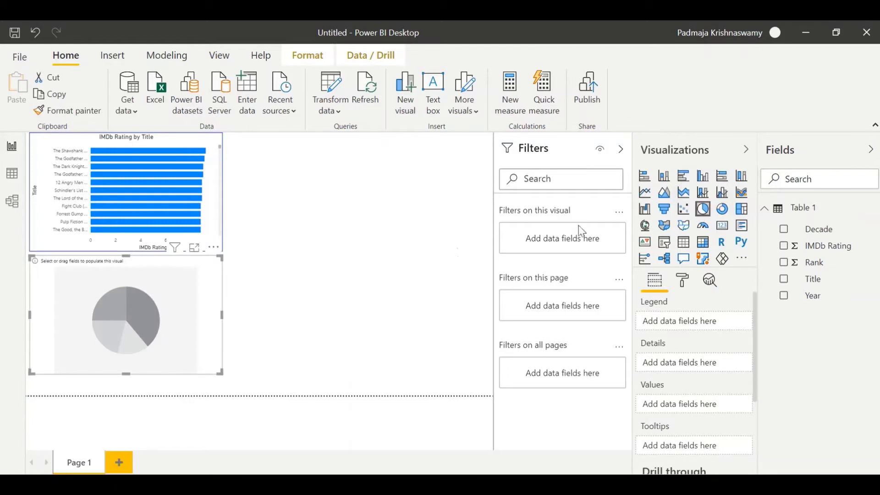
pyautogui.moveTo(124, 388); pyautogui.dragTo(124, 393)
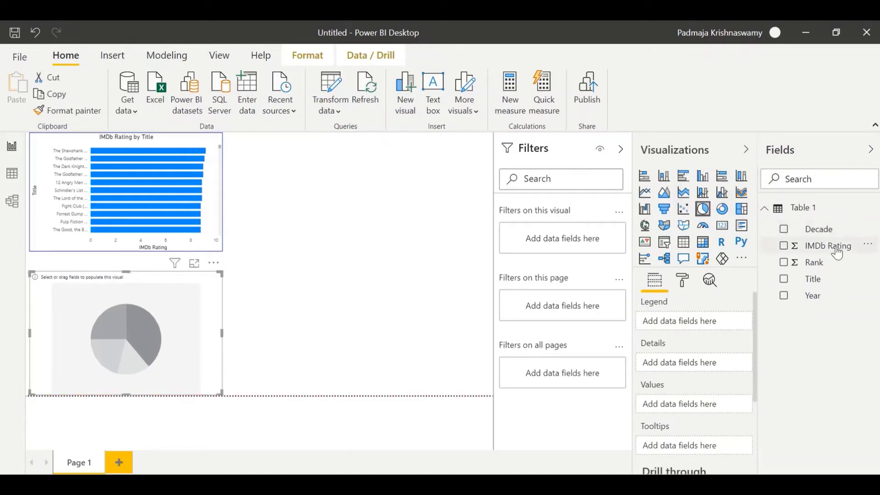
pyautogui.moveTo(822, 236); pyautogui.dragTo(685, 326)
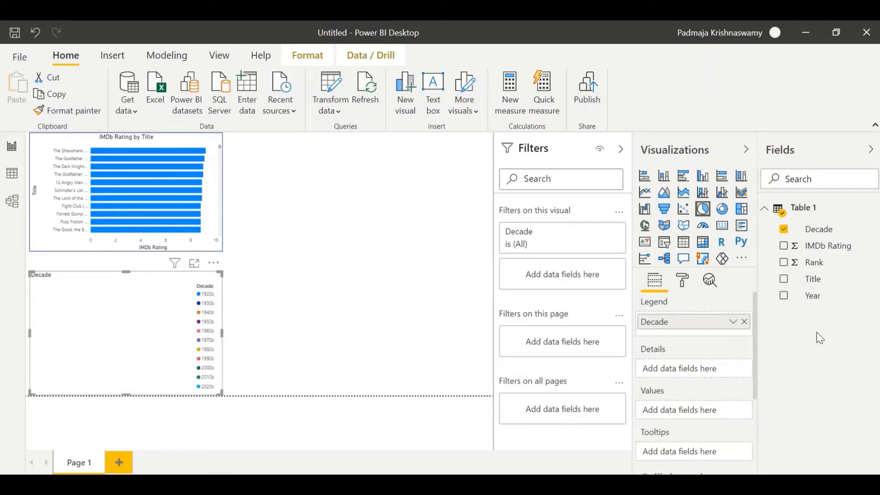
pyautogui.moveTo(813, 278)
pyautogui.mouseDown()
pyautogui.moveTo(791, 314)
pyautogui.moveTo(690, 410)
pyautogui.mouseUp()
# Examine the 2010s and 2000s slices of the pie chart in focus mode and return to the report page.
pyautogui.click(194, 264)
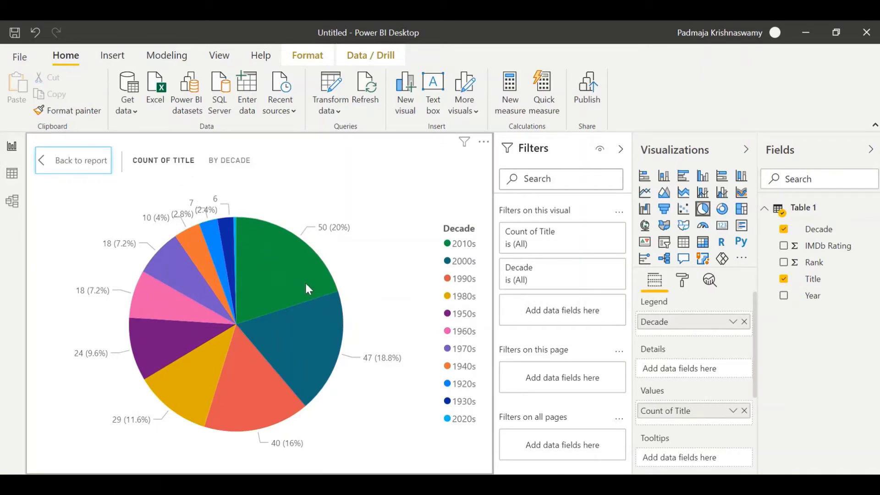
pyautogui.moveTo(277, 265)
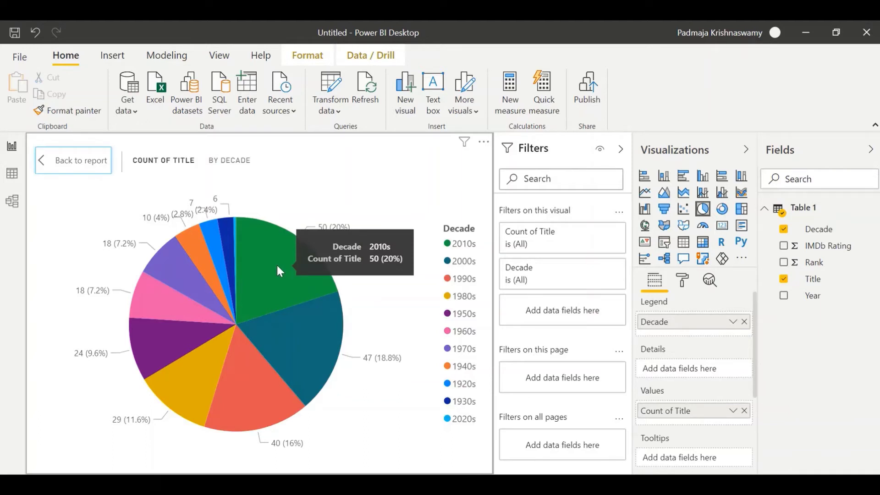
pyautogui.moveTo(310, 331)
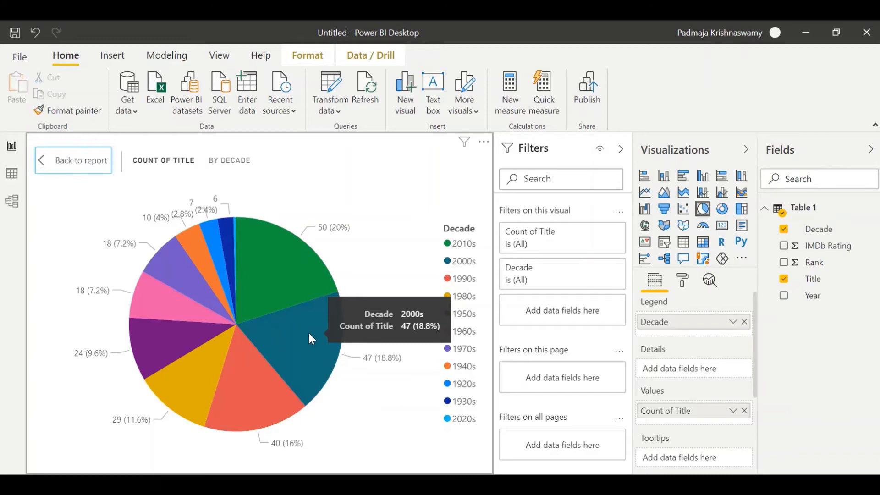
pyautogui.click(73, 160)
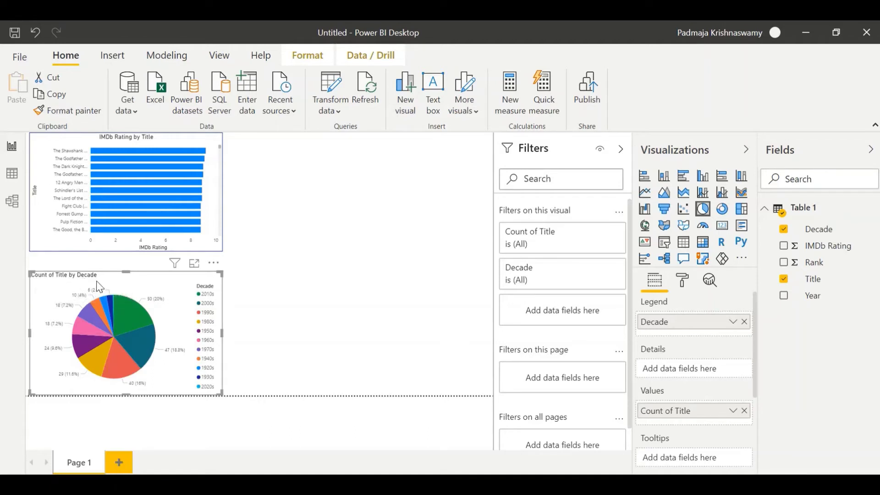
# Change the pie chart's title text to "Number of films by Decade".
pyautogui.click(683, 281)
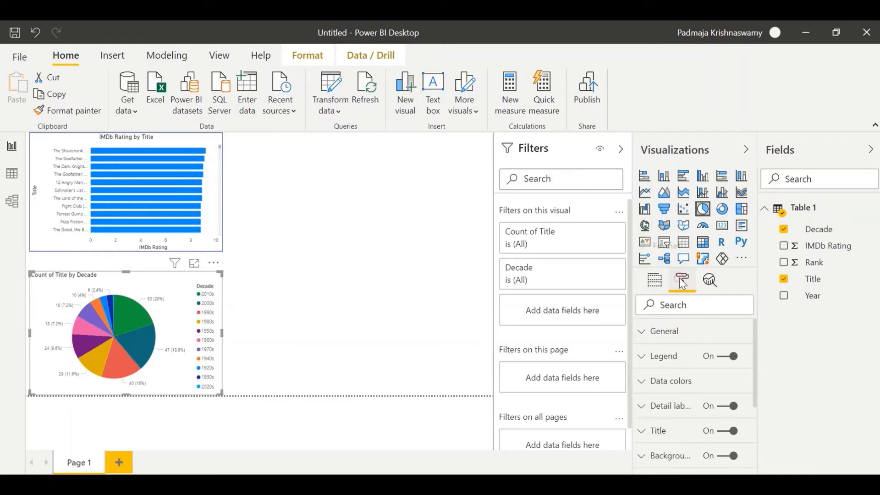
pyautogui.click(658, 431)
pyautogui.scroll(-3, 679, 359)
pyautogui.click(682, 333)
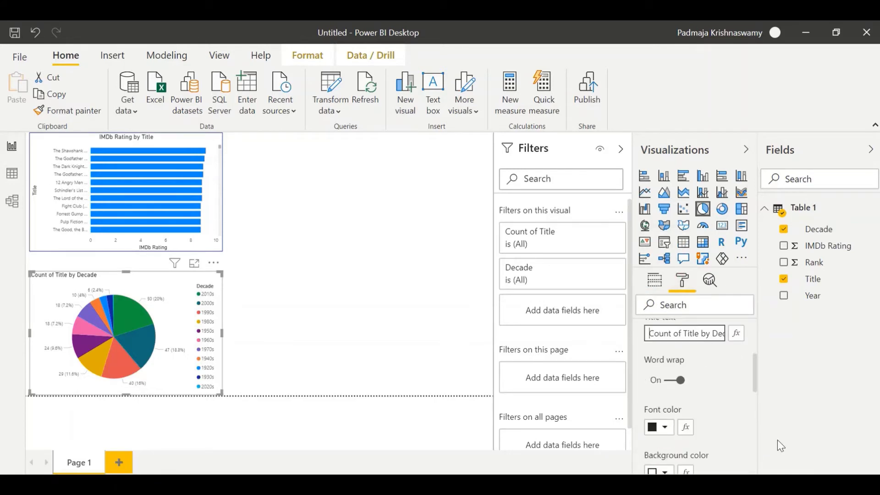
pyautogui.press('Delete')
pyautogui.press('Delete')
pyautogui.press('Delete')
pyautogui.press('Delete')
pyautogui.press('Delete')
pyautogui.press('Delete')
pyautogui.press('Delete')
pyautogui.press('Delete')
pyautogui.press('Delete')
pyautogui.press('Delete')
pyautogui.press('Delete')
pyautogui.press('Delete')
pyautogui.press('Delete')
pyautogui.press('Delete')
pyautogui.press('Delete')
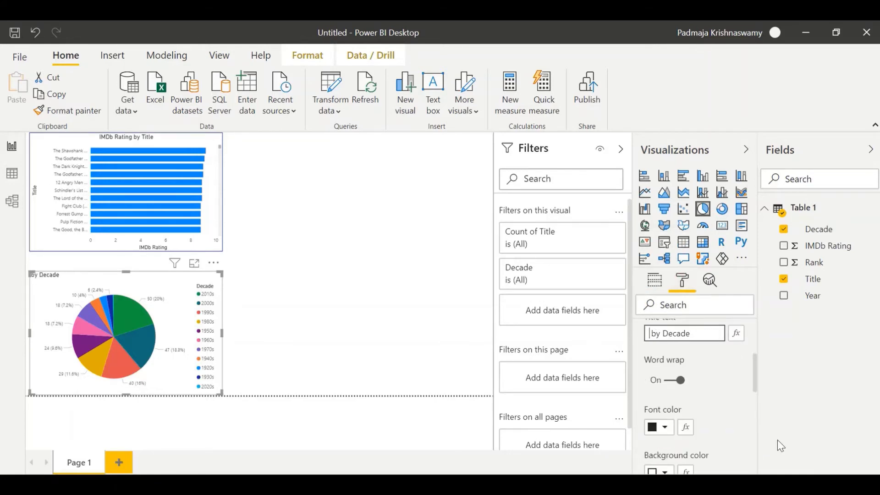
pyautogui.write('Number of films')
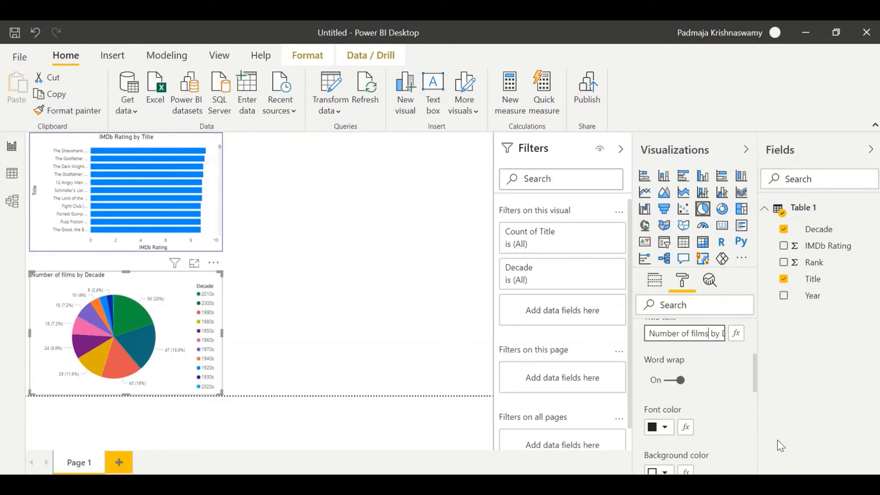
# Center the title of the pie chart.
pyautogui.click(376, 300)
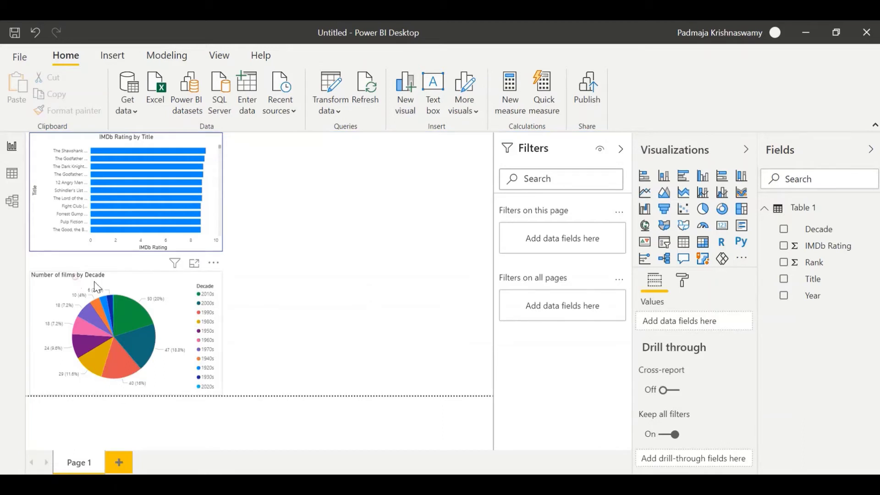
pyautogui.click(77, 279)
pyautogui.click(686, 280)
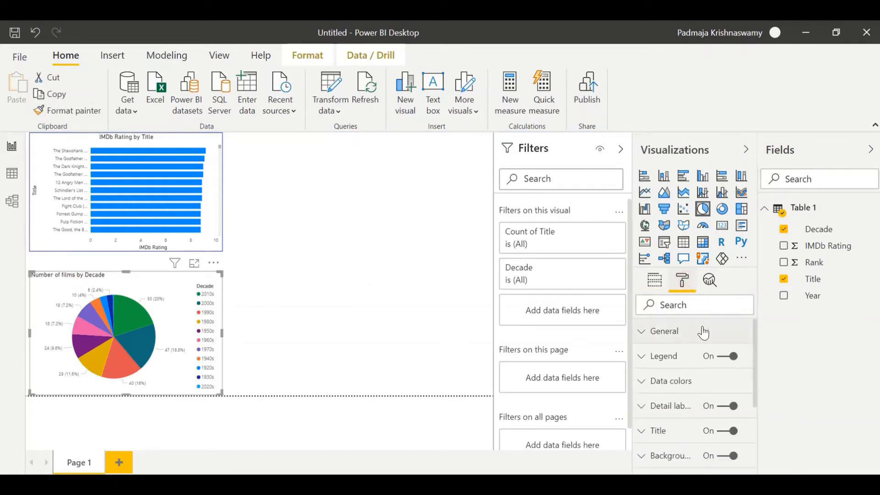
pyautogui.scroll(-3, 697, 362)
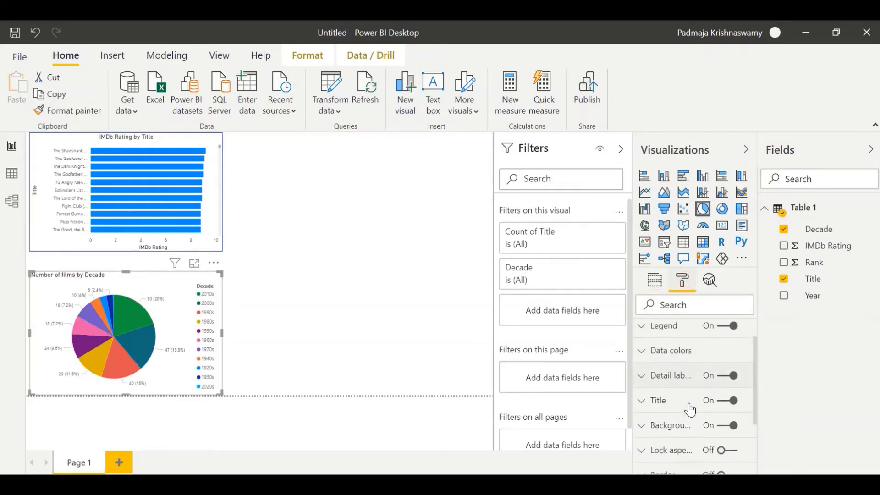
pyautogui.click(669, 362)
pyautogui.scroll(-3, 670, 403)
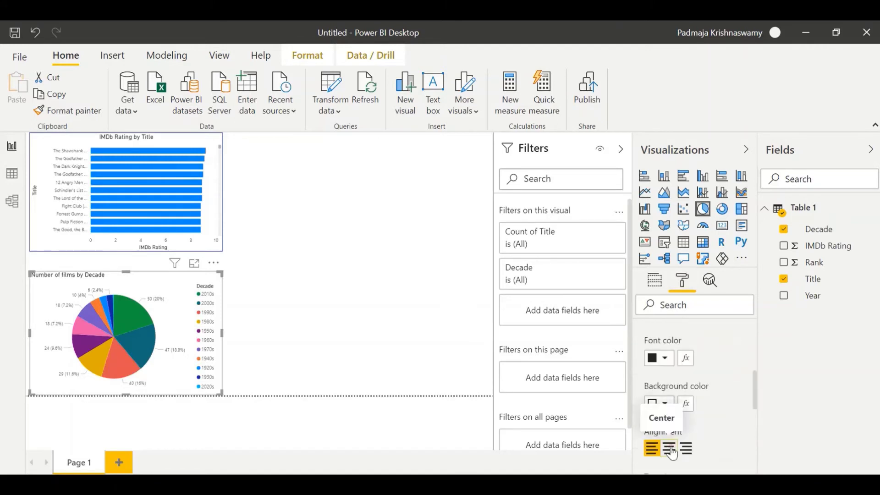
pyautogui.click(669, 449)
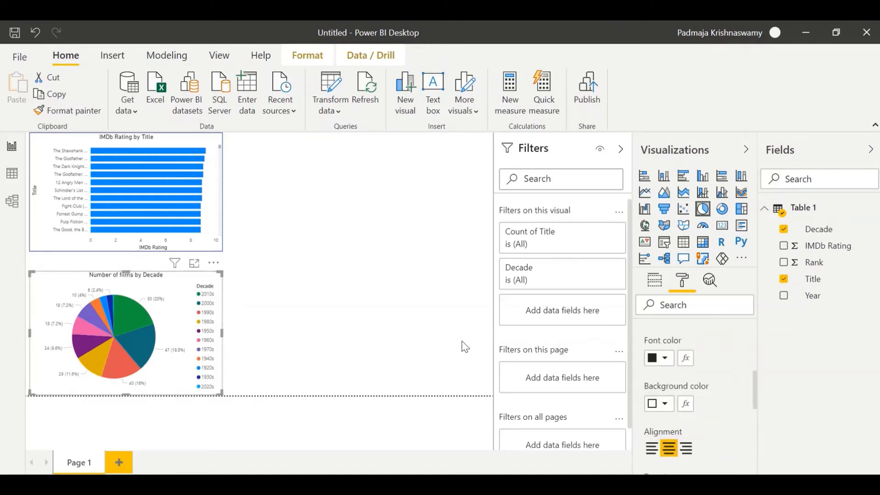
pyautogui.click(395, 294)
# Rename the pie chart's Count of Title values field to "Number of films".
pyautogui.moveTo(126, 316)
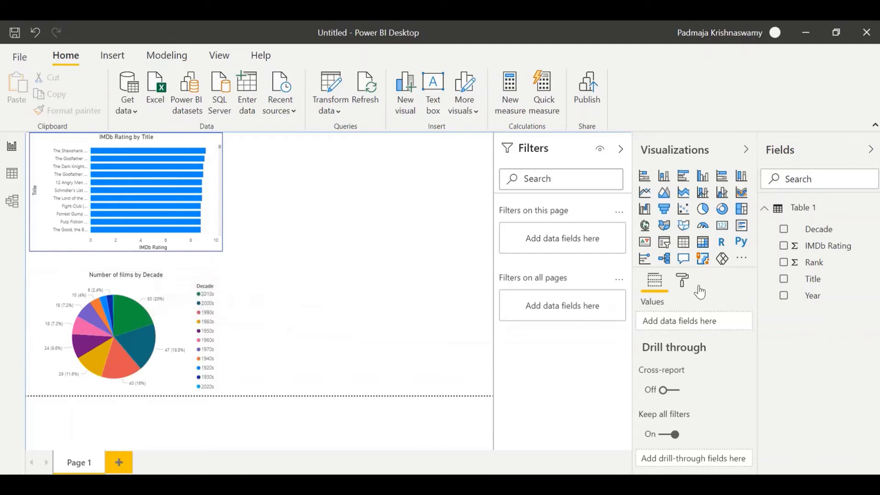
pyautogui.click(151, 334)
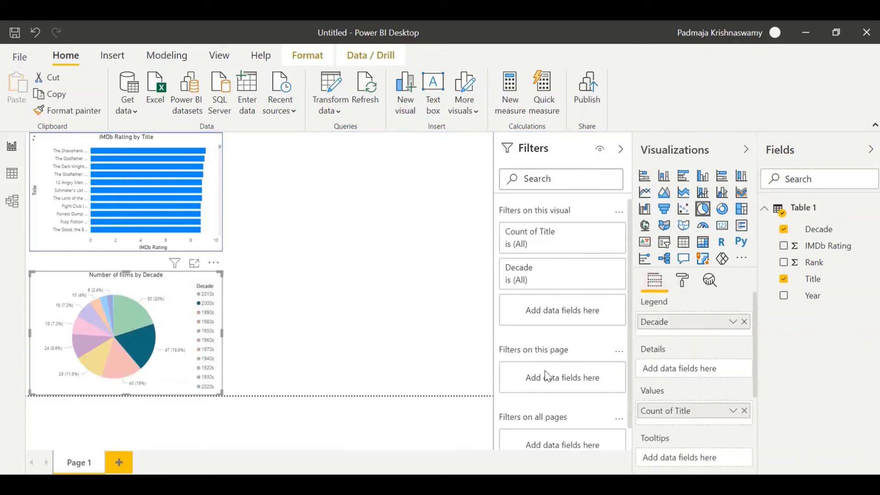
pyautogui.rightClick(701, 344)
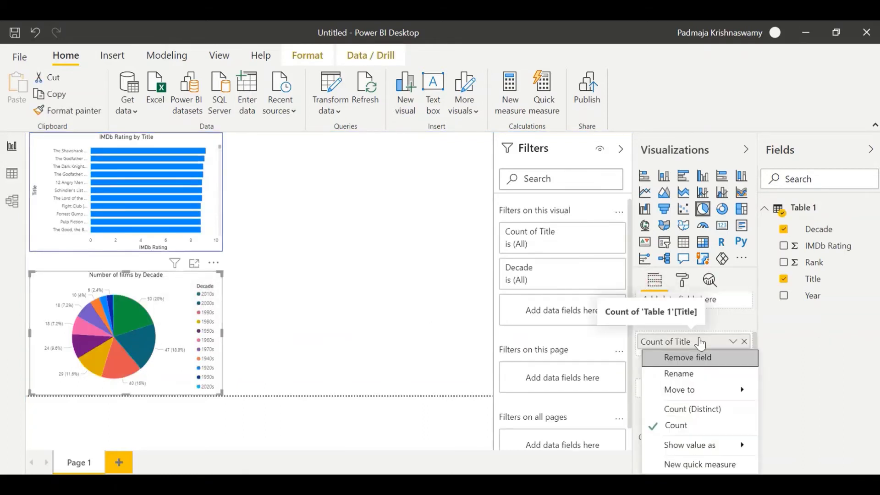
pyautogui.click(692, 374)
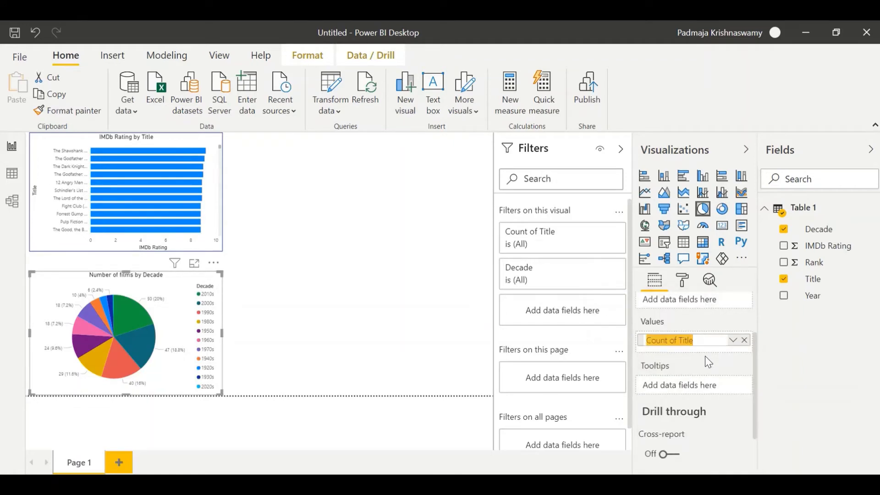
pyautogui.write('Number')
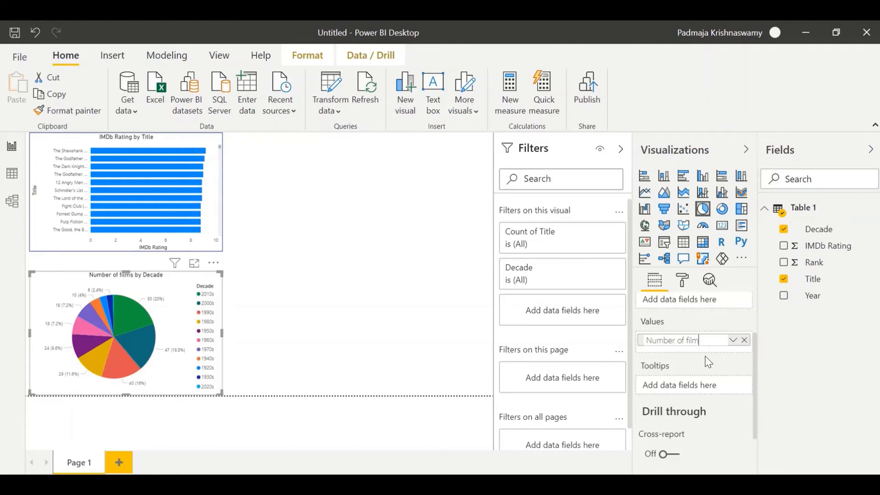
pyautogui.write('of films')
pyautogui.press('Return')
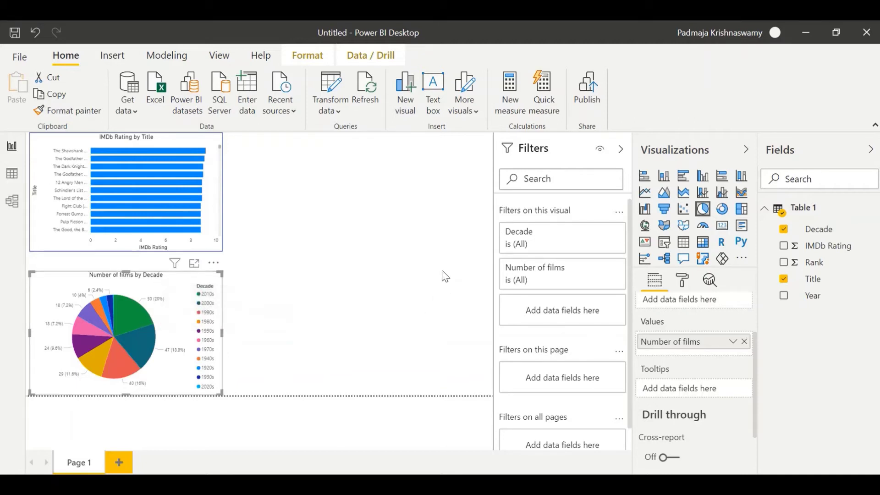
pyautogui.click(330, 204)
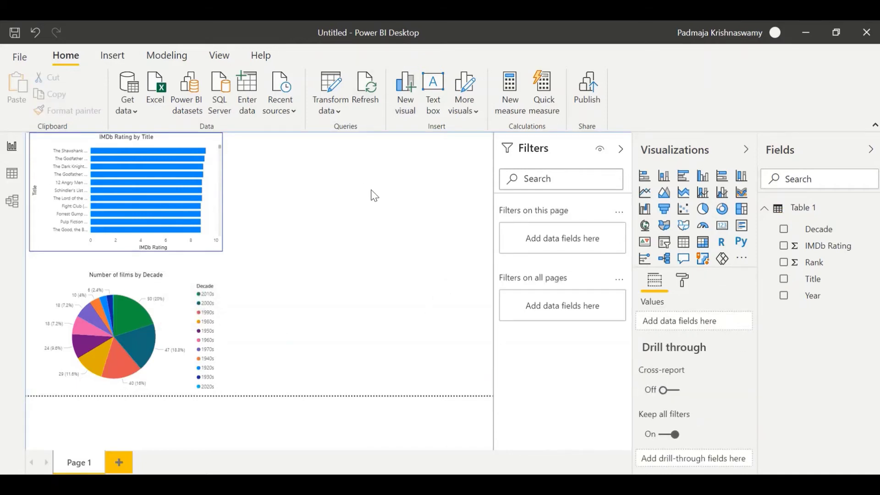
# Insert a line chart beside the bar chart with Decade as the axis and IMDb Rating as the values.
pyautogui.click(645, 193)
pyautogui.moveTo(420, 252); pyautogui.dragTo(450, 250)
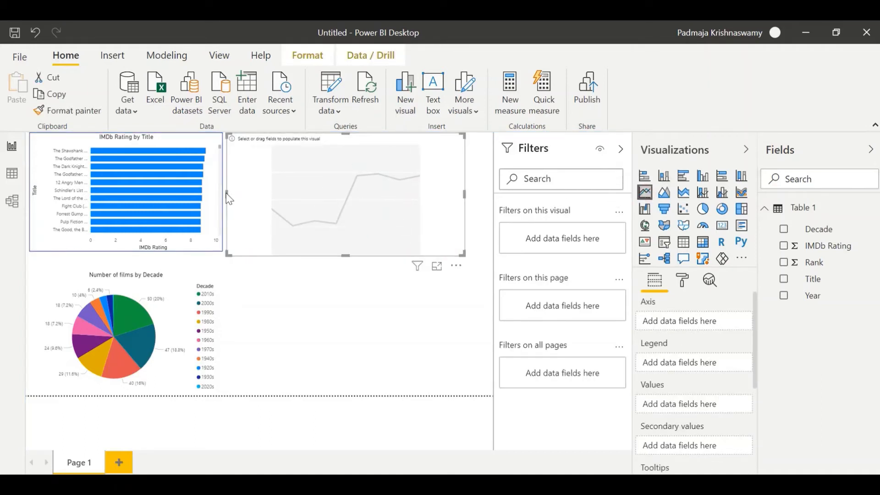
pyautogui.moveTo(225, 195); pyautogui.dragTo(243, 196)
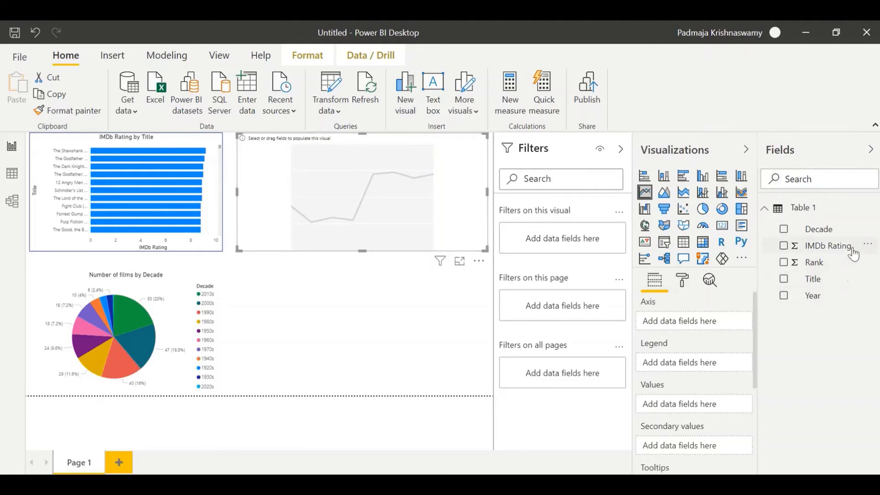
pyautogui.moveTo(822, 231); pyautogui.dragTo(697, 334)
pyautogui.moveTo(823, 252); pyautogui.dragTo(703, 420)
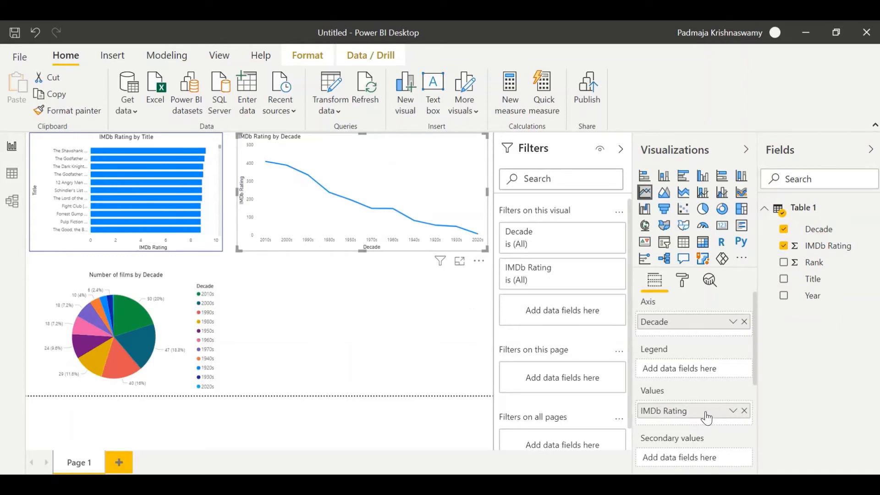
# Change the aggregation of the line chart's IMDb Rating values to Average.
pyautogui.rightClick(707, 418)
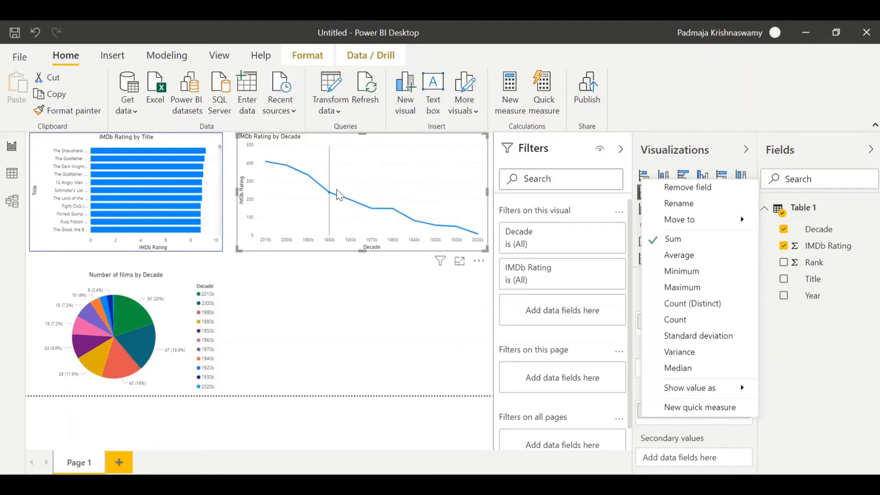
pyautogui.click(681, 259)
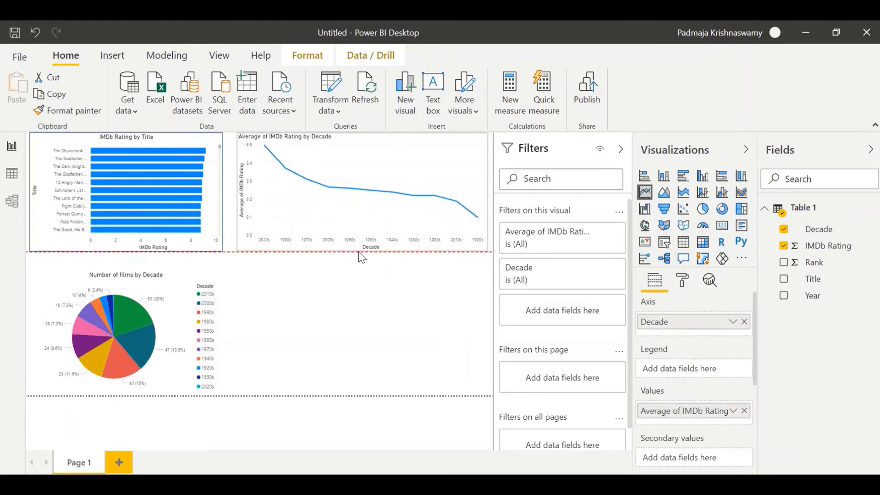
pyautogui.moveTo(361, 255); pyautogui.dragTo(361, 251)
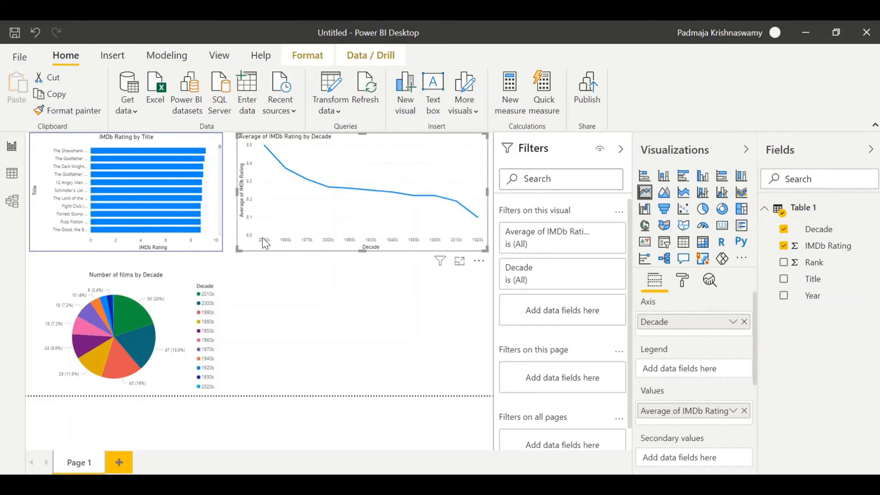
# Sort the line chart by Decade in ascending order, view it in focus mode and return to the report page.
pyautogui.click(480, 262)
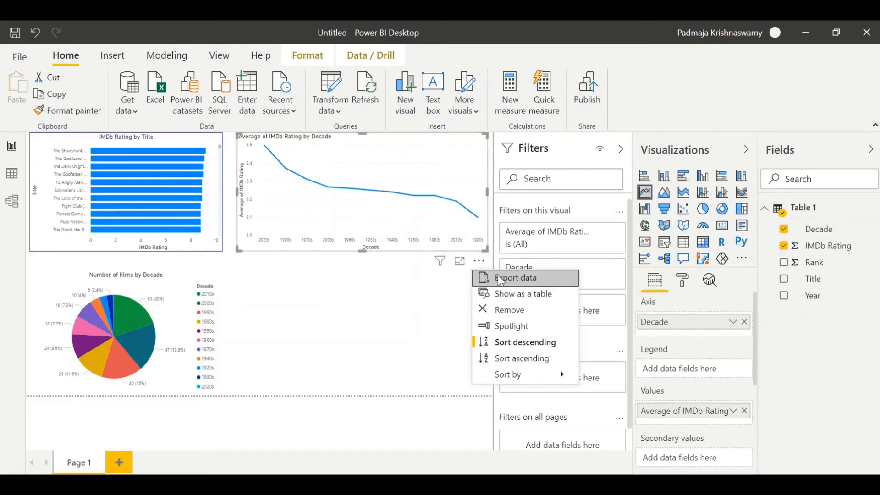
pyautogui.click(527, 359)
pyautogui.moveTo(541, 374)
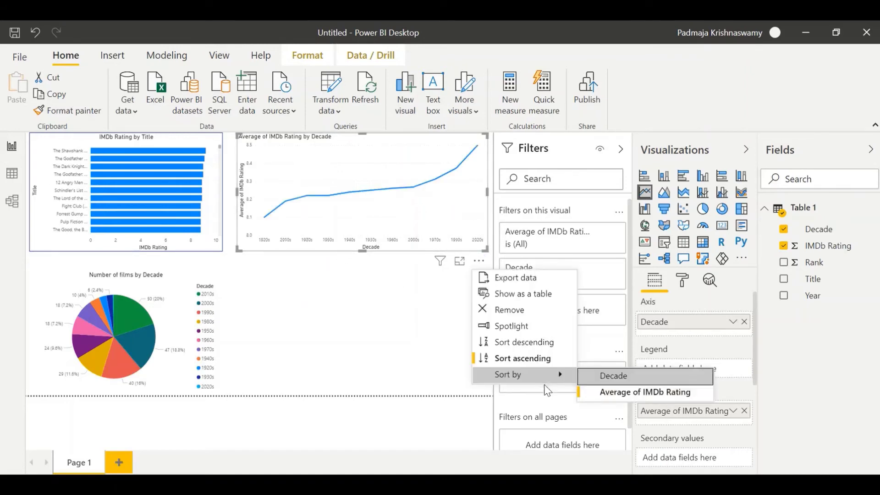
pyautogui.click(616, 378)
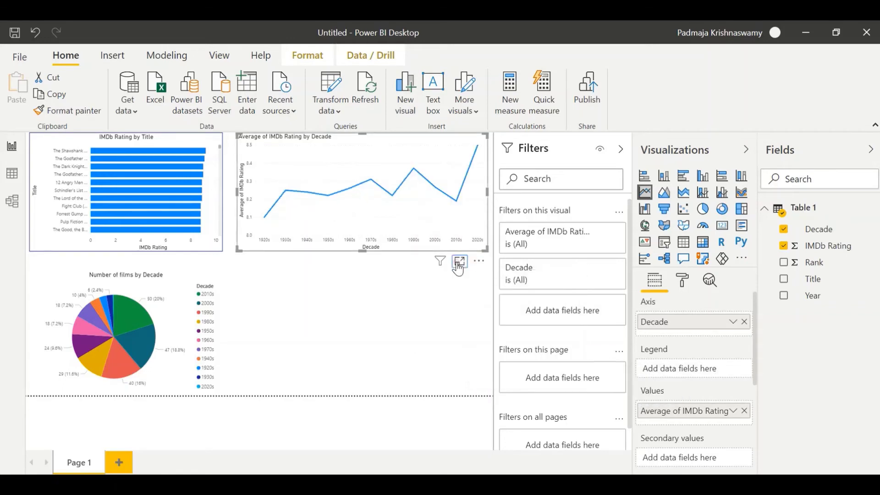
pyautogui.click(460, 261)
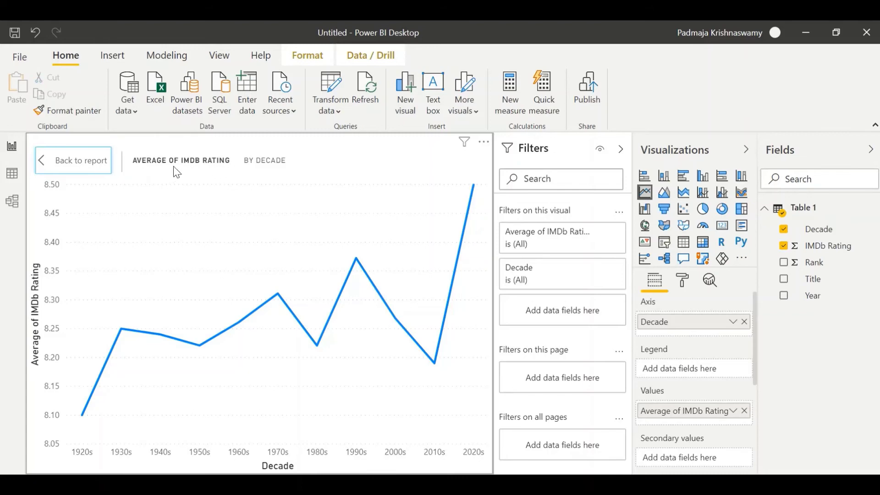
pyautogui.click(56, 168)
# Center the title of the line chart.
pyautogui.click(682, 280)
pyautogui.scroll(-5, 679, 440)
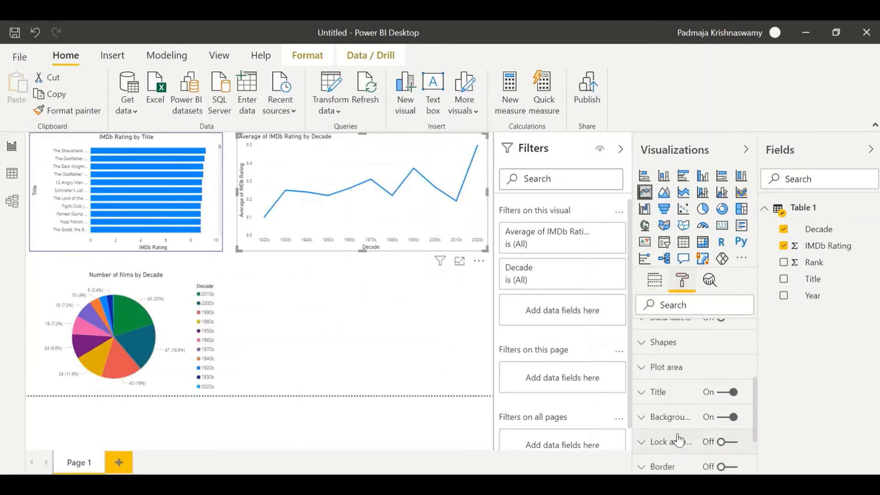
pyautogui.click(658, 392)
pyautogui.scroll(-5, 689, 424)
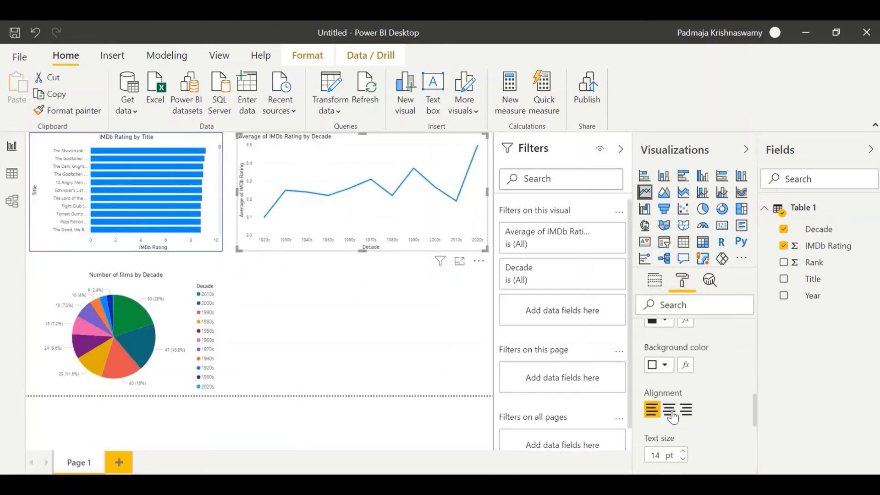
pyautogui.click(670, 411)
pyautogui.click(408, 310)
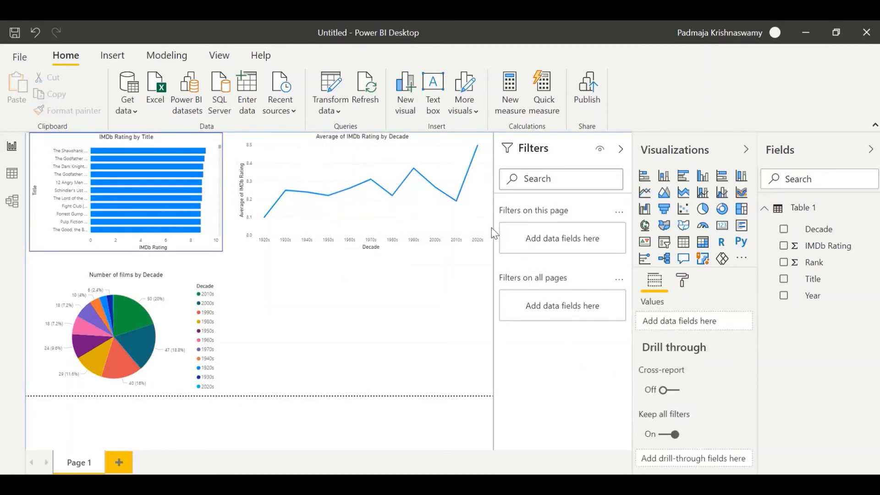
# Sort the line chart by Average of IMDb Rating, first in ascending and finally in descending order.
pyautogui.click(478, 260)
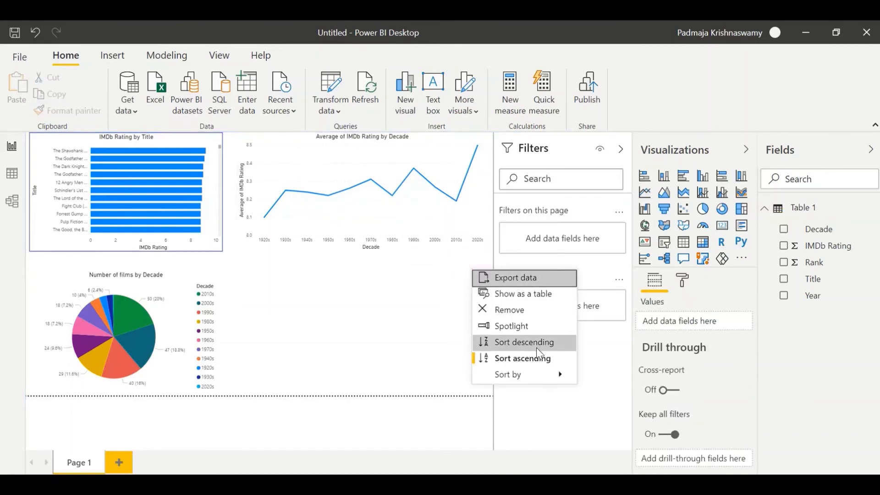
pyautogui.moveTo(529, 374)
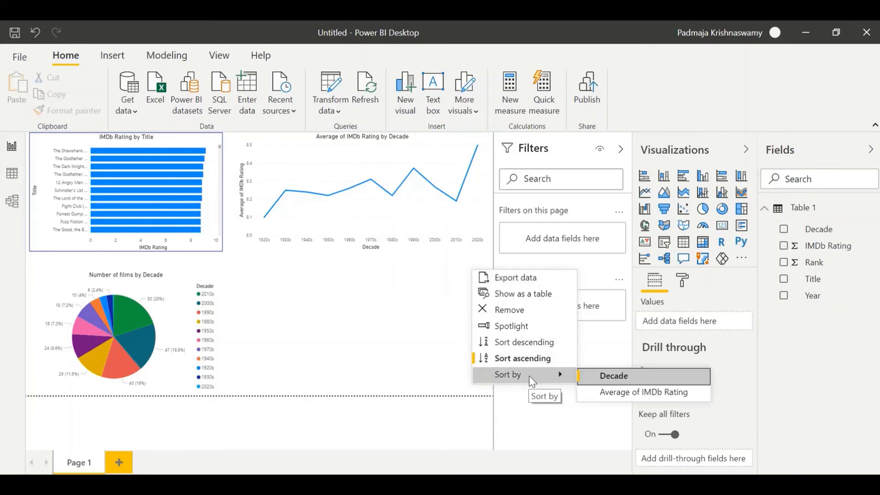
pyautogui.click(651, 398)
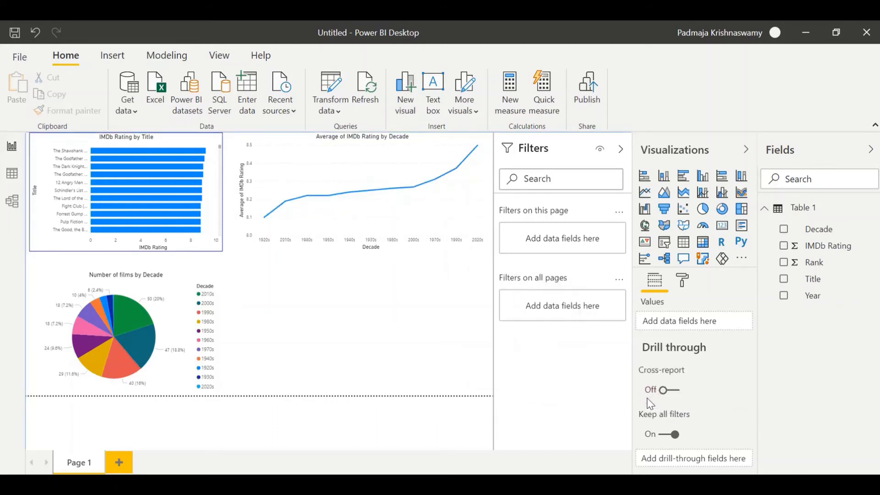
pyautogui.click(478, 261)
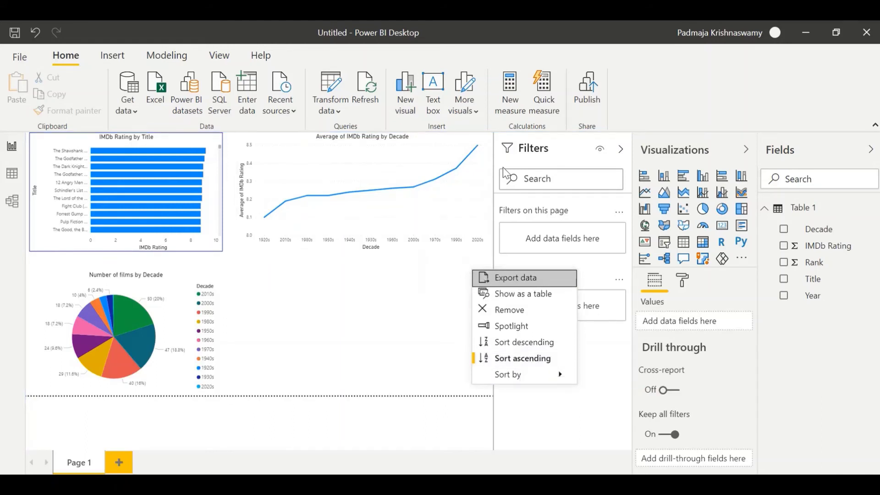
pyautogui.click(541, 346)
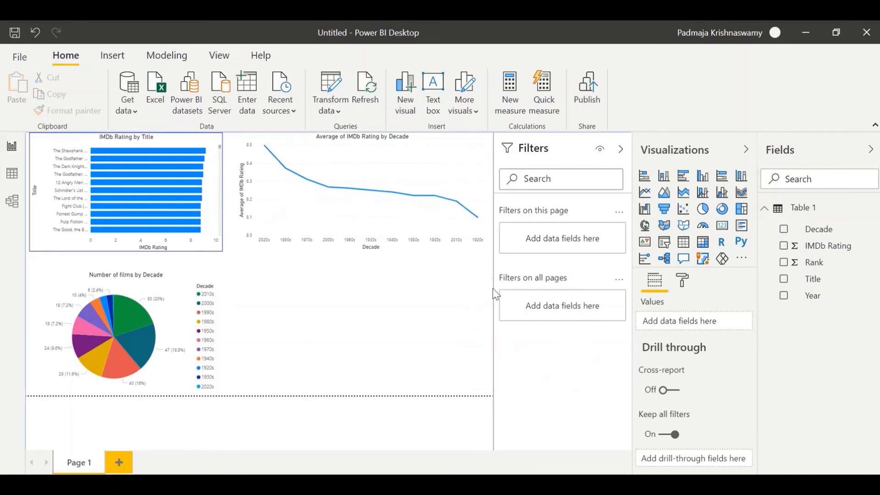
# Restore the line chart's sorting to Decade in ascending order.
pyautogui.click(480, 264)
pyautogui.moveTo(532, 380)
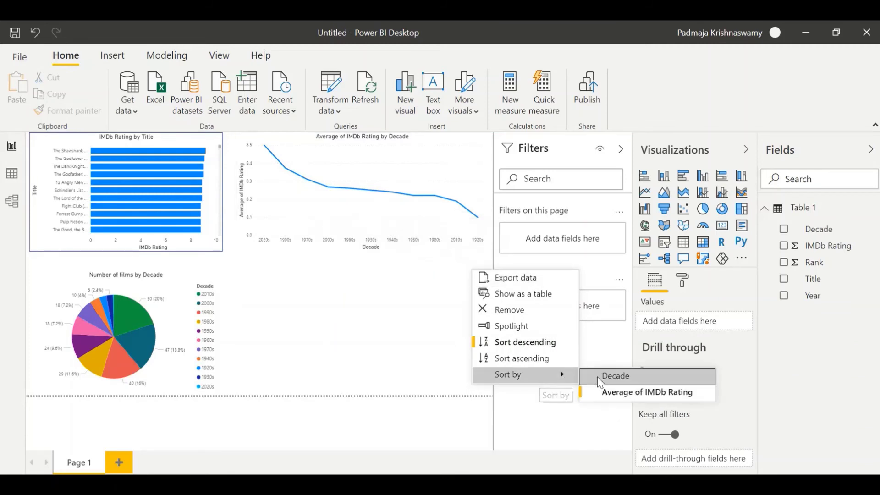
pyautogui.click(614, 375)
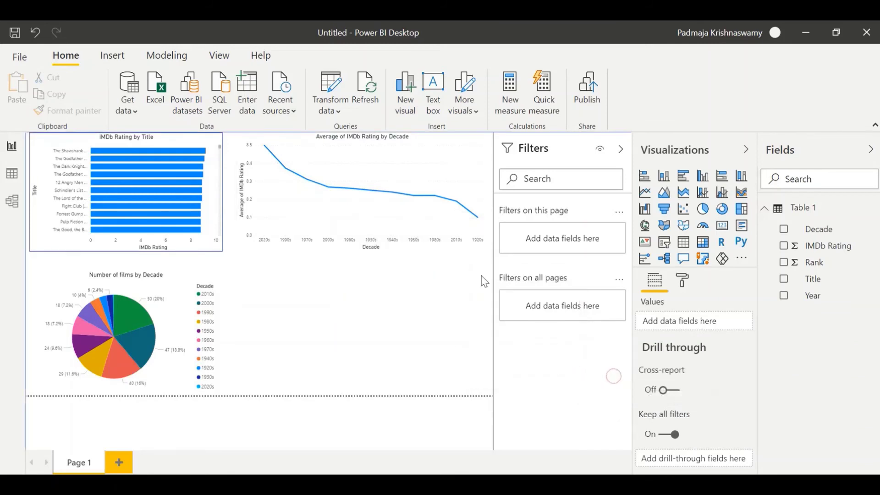
pyautogui.click(480, 264)
pyautogui.click(525, 359)
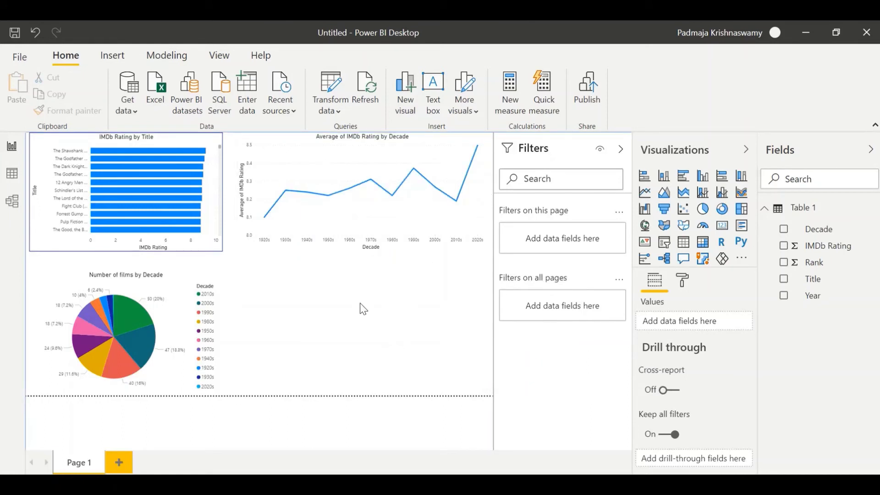
# Insert a Q&A visual below the line chart and ask it the suggested question "count decades".
pyautogui.click(683, 262)
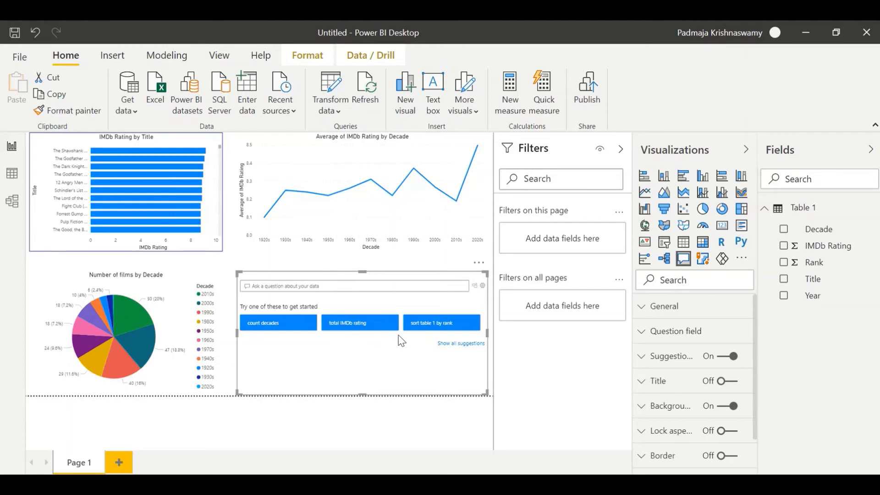
pyautogui.click(289, 328)
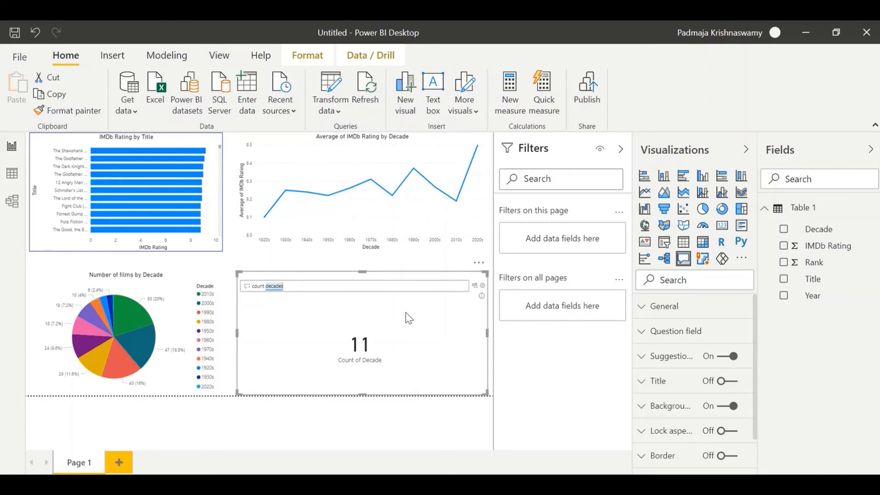
# Replace the Q&A visual's question with "Show me the number of titles in 2015 (year)".
pyautogui.moveTo(284, 286); pyautogui.dragTo(251, 284)
pyautogui.press('BackSpace')
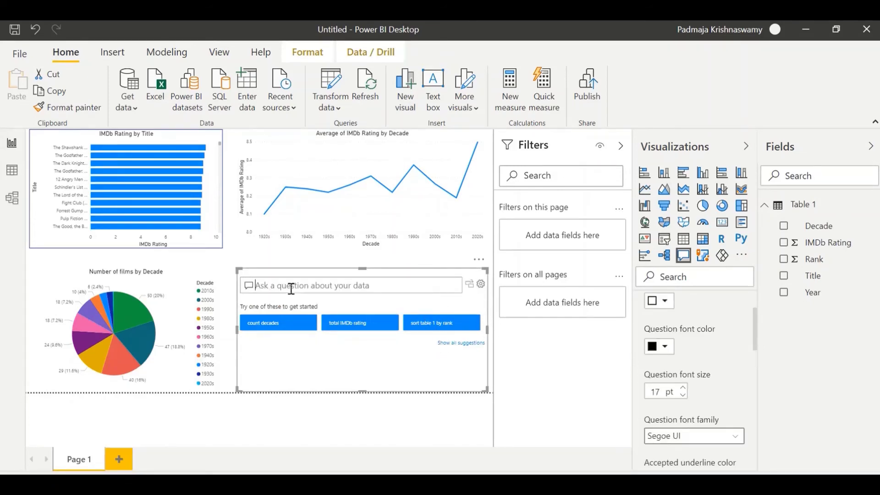
pyautogui.write('Sho')
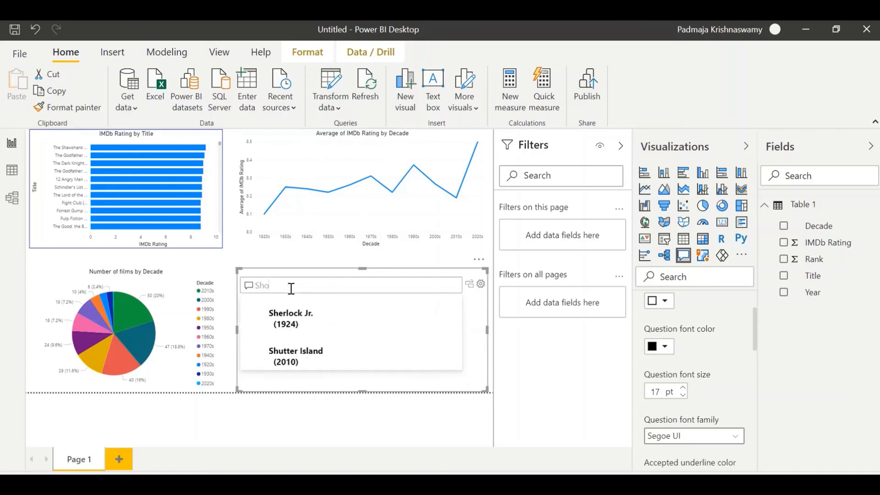
pyautogui.write('w me the numb')
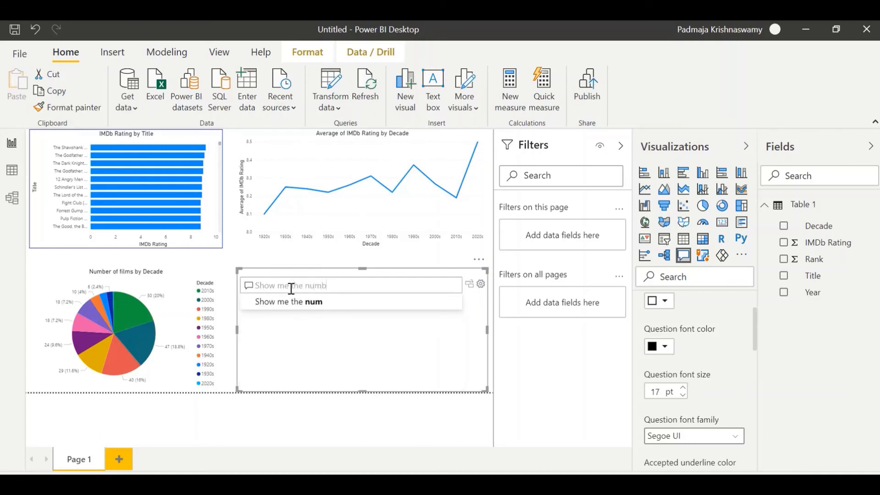
pyautogui.write('er of titles in 2')
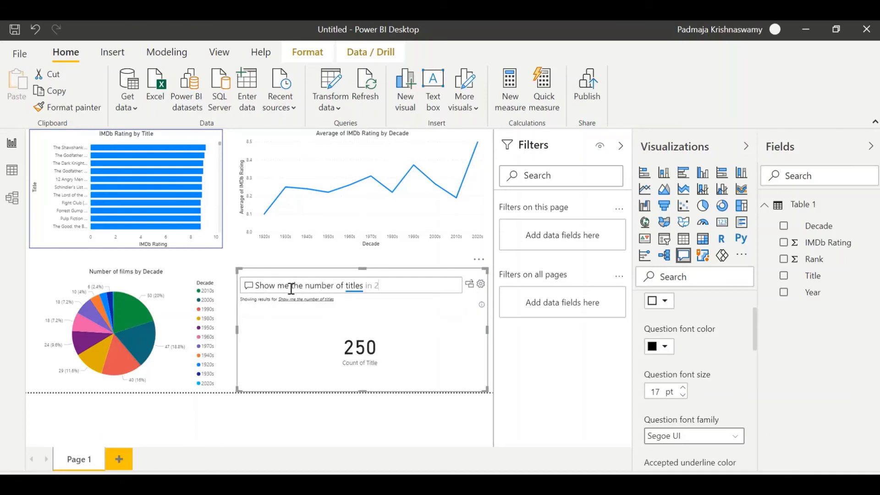
pyautogui.write('015')
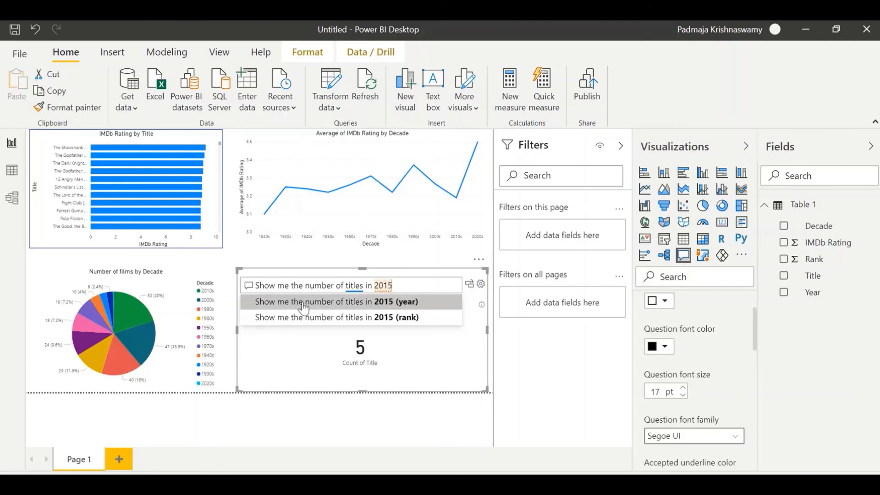
pyautogui.click(405, 309)
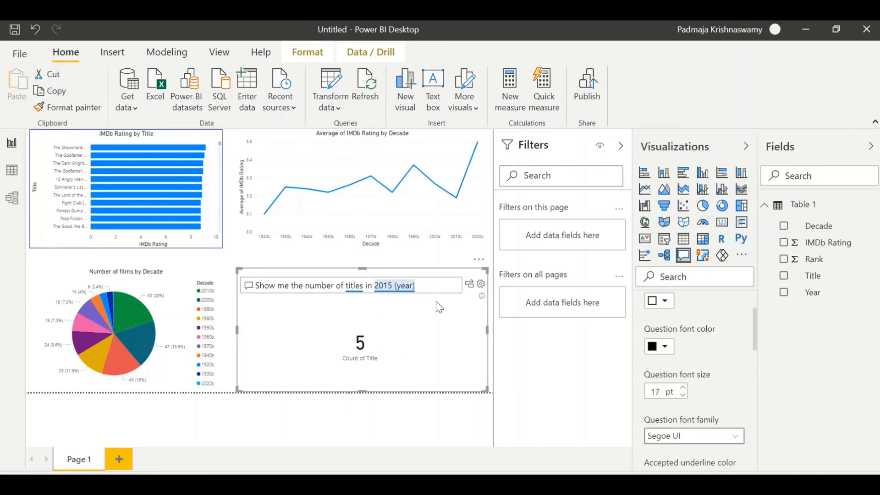
# Reword the Q&A question to "Show me the number of films produced in 2010".
pyautogui.press('BackSpace')
pyautogui.press('BackSpace')
pyautogui.press('BackSpace')
pyautogui.press('BackSpace')
pyautogui.press('BackSpace')
pyautogui.press('BackSpace')
pyautogui.press('BackSpace')
pyautogui.press('BackSpace')
pyautogui.press('BackSpace')
pyautogui.press('BackSpace')
pyautogui.press('BackSpace')
pyautogui.press('BackSpace')
pyautogui.press('BackSpace')
pyautogui.press('BackSpace')
pyautogui.press('BackSpace')
pyautogui.press('BackSpace')
pyautogui.press('BackSpace')
pyautogui.press('BackSpace')
pyautogui.press('BackSpace')
pyautogui.press('BackSpace')
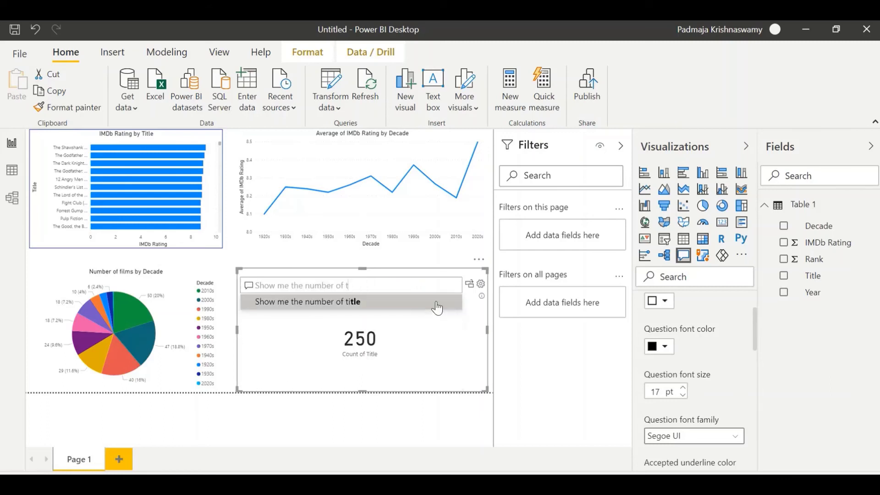
pyautogui.write('f')
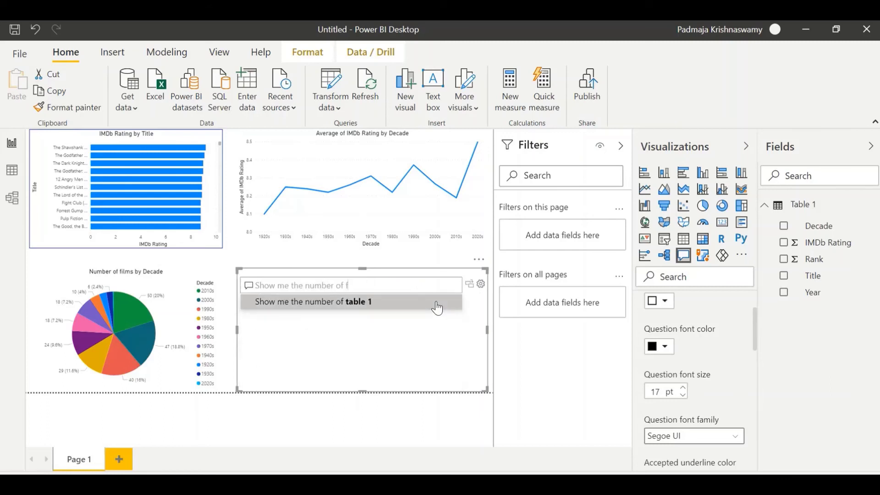
pyautogui.write('ilms produced i')
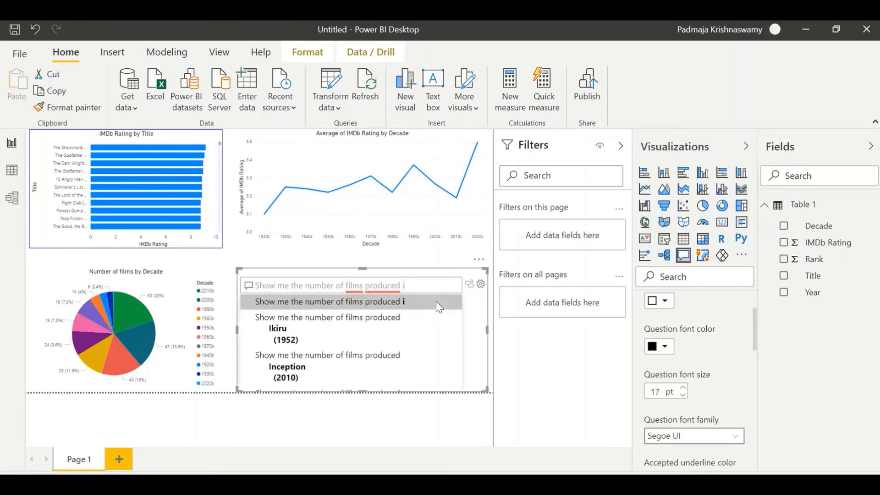
pyautogui.write('n 2010')
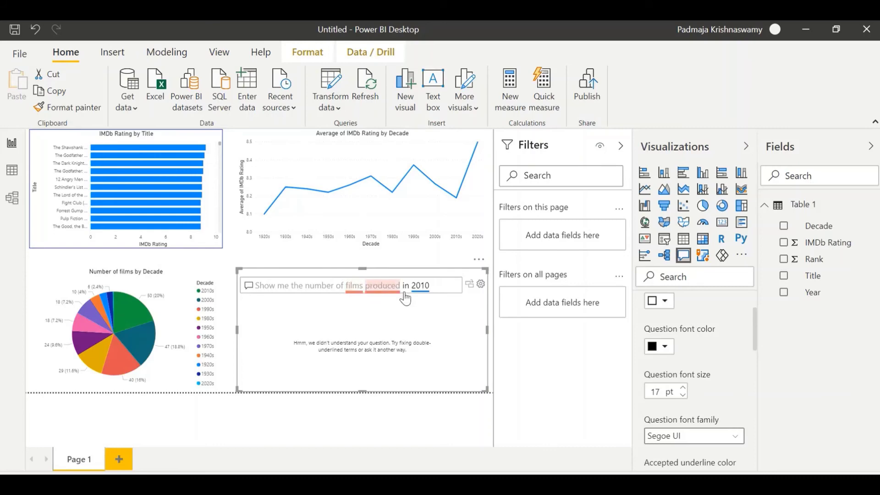
# Teach Q&A that the unrecognized term "films produced" refers to title, save the definition and return to the report.
pyautogui.click(354, 291)
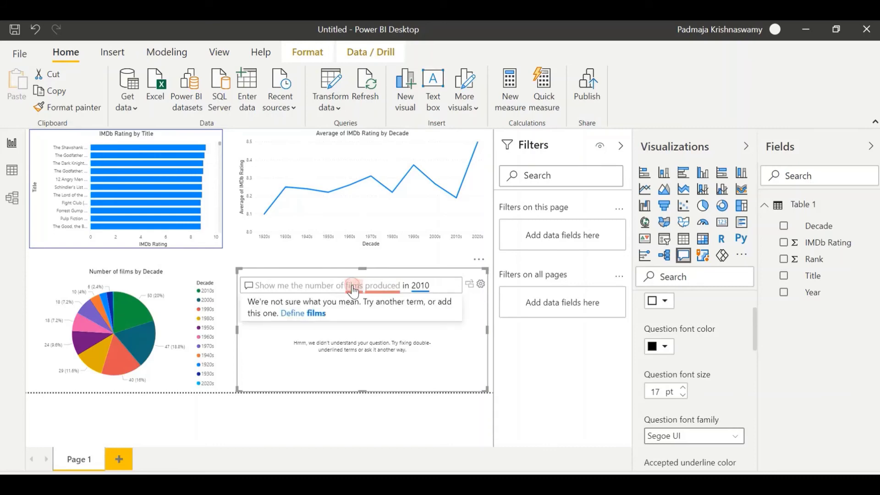
pyautogui.click(318, 316)
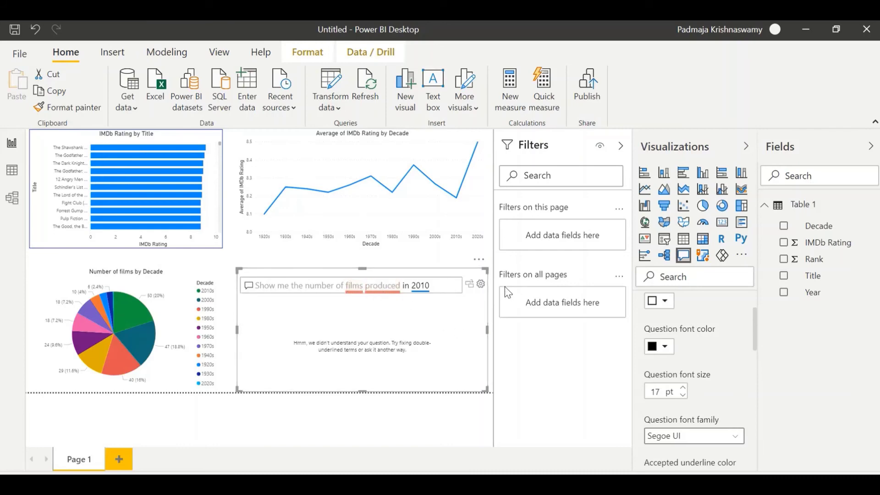
pyautogui.click(481, 286)
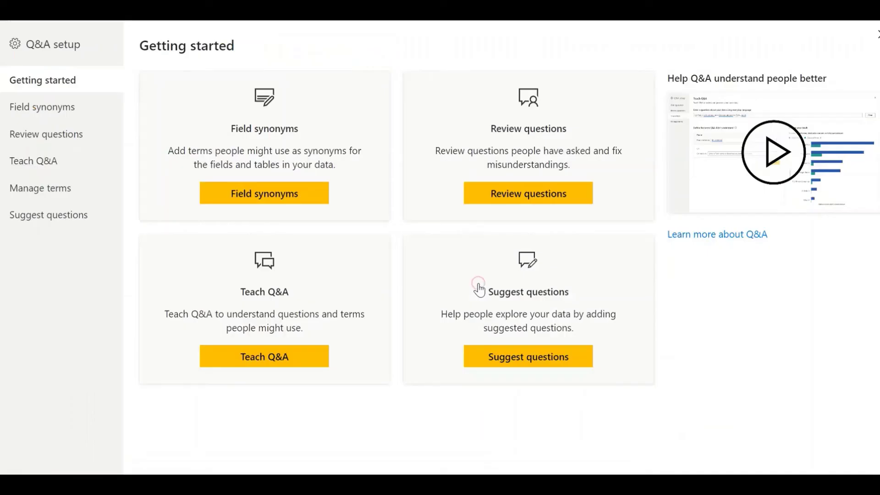
pyautogui.click(44, 169)
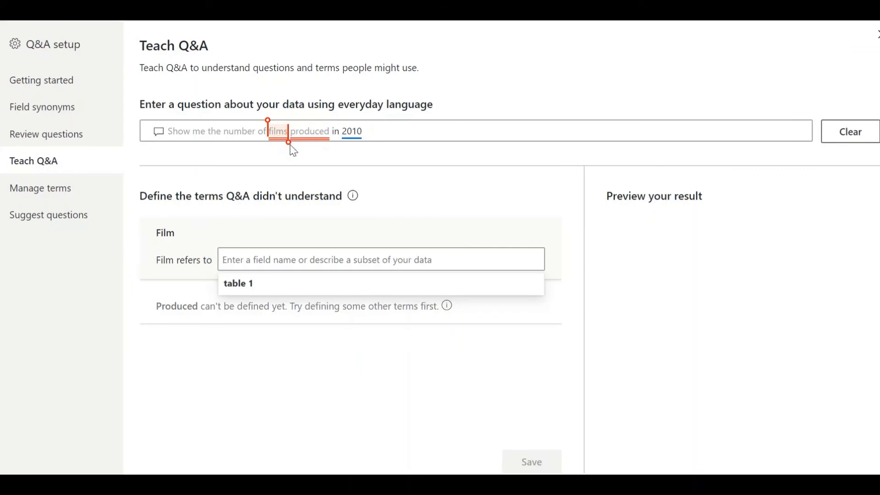
pyautogui.moveTo(288, 142); pyautogui.dragTo(346, 153)
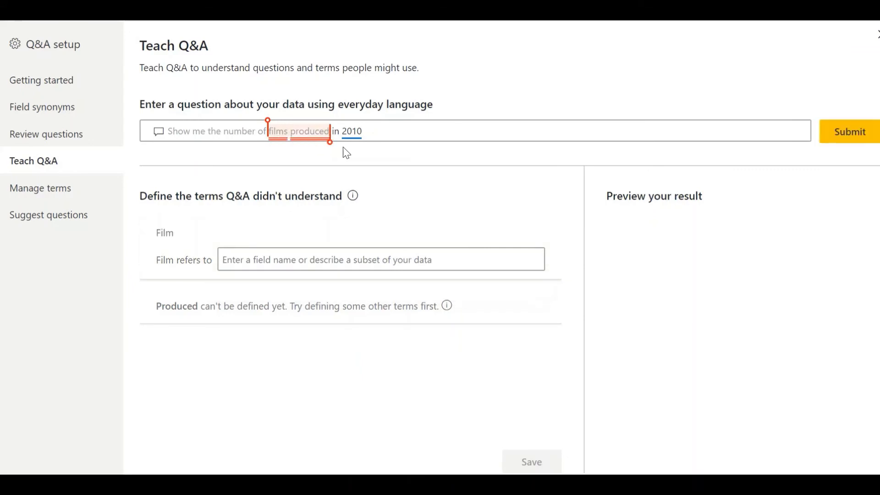
pyautogui.click(855, 133)
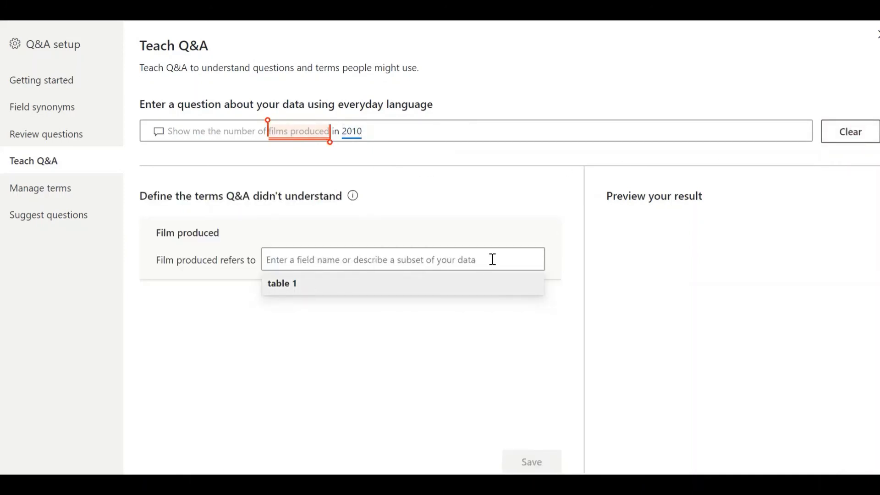
pyautogui.write('title')
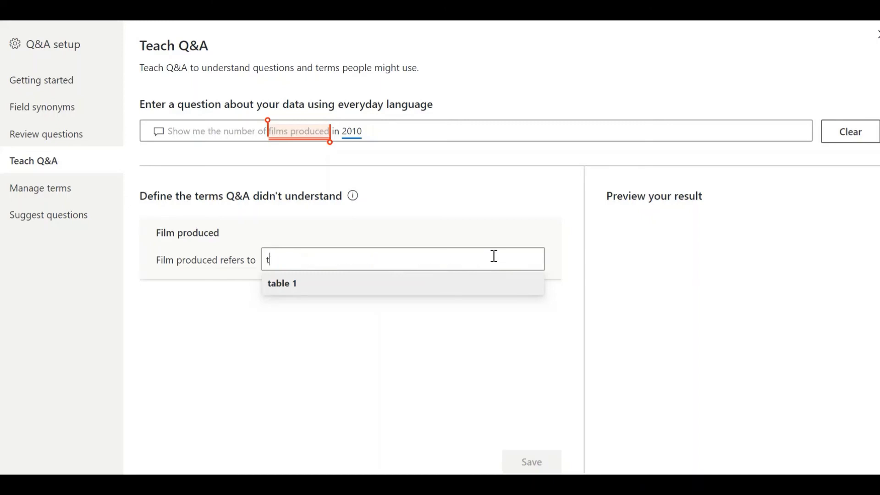
pyautogui.press('Return')
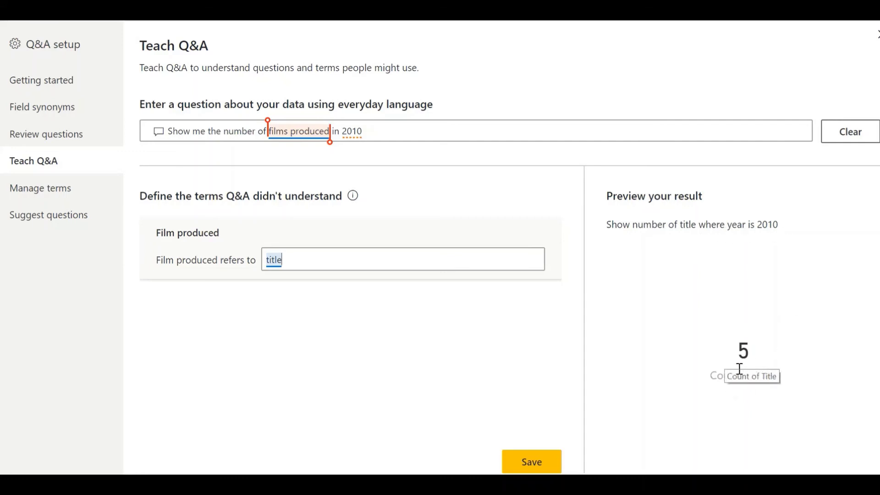
pyautogui.click(535, 463)
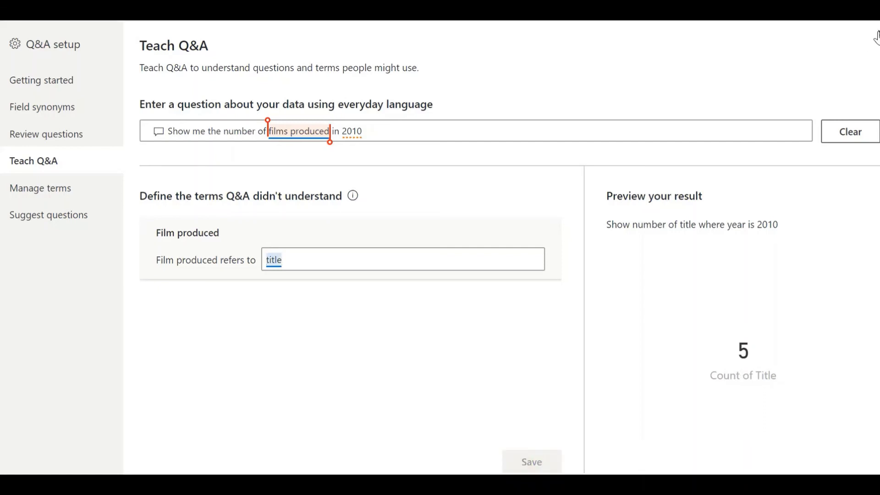
pyautogui.click(876, 36)
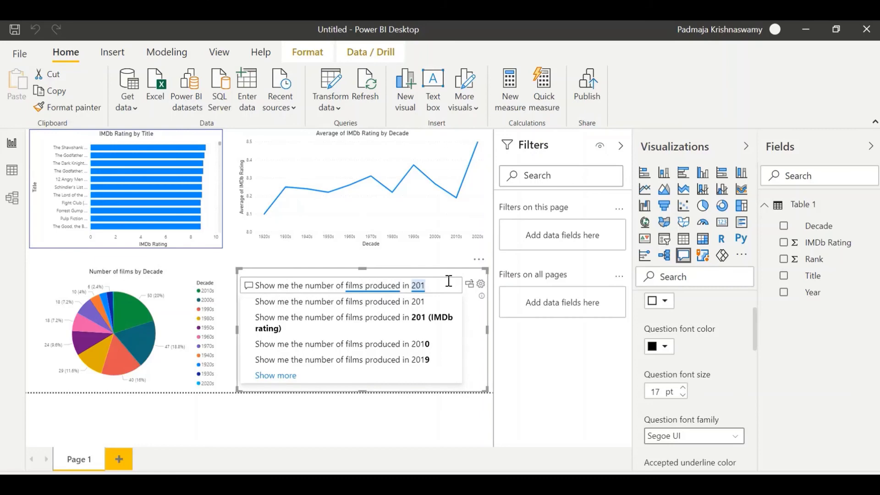
# Ask the Q&A visual for the number of films produced in 2012 (year).
pyautogui.write('2')
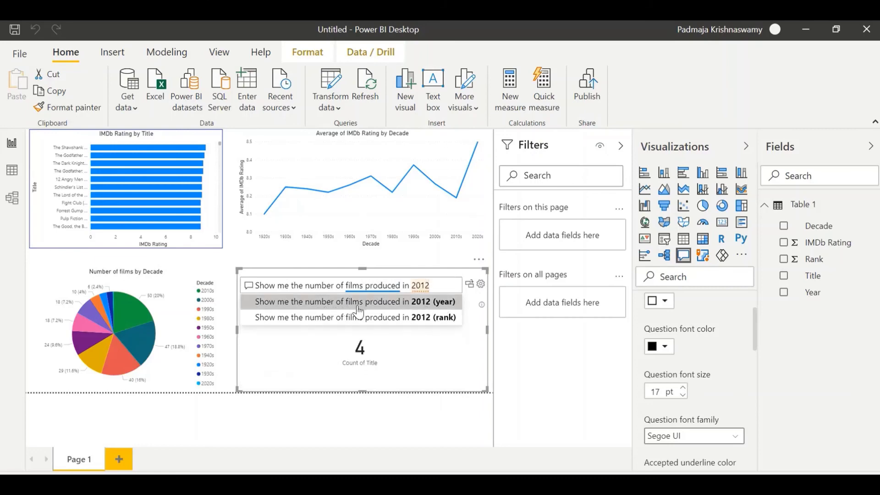
pyautogui.click(449, 306)
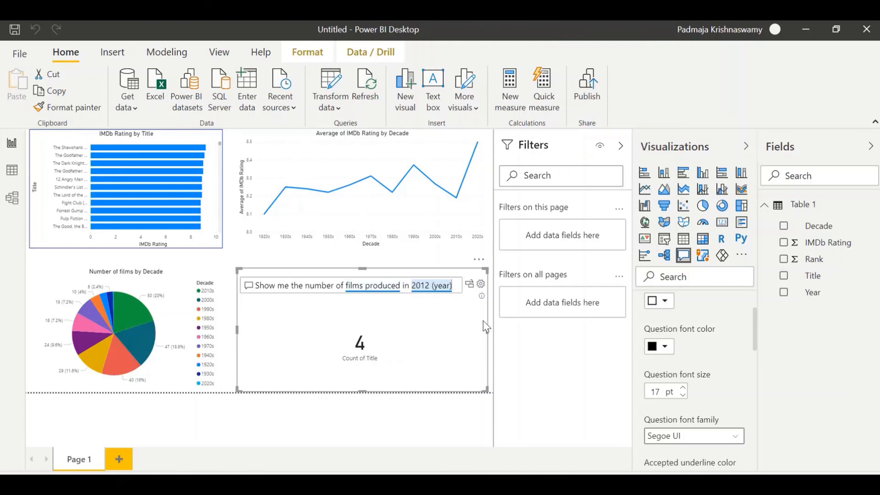
# Replace the Q&A question with "Show me the best film of 2010s".
pyautogui.hotkey('ctrl', 'a')
pyautogui.write('Show me te')
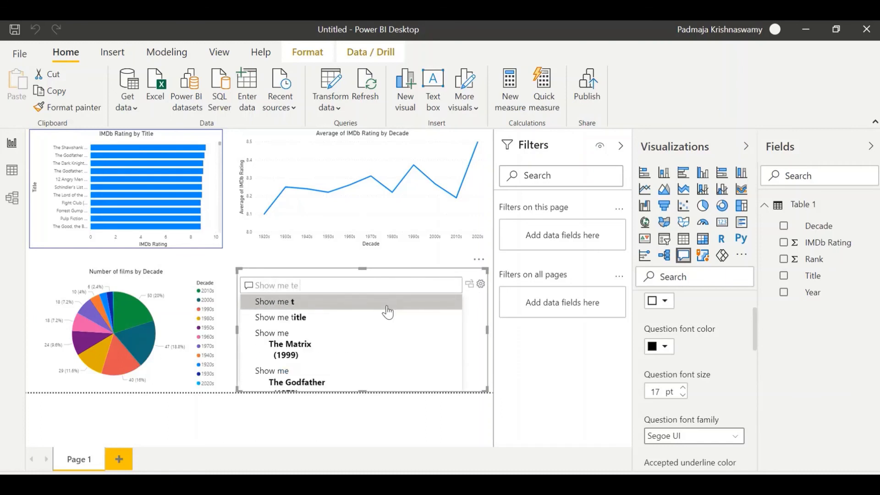
pyautogui.write('h best film')
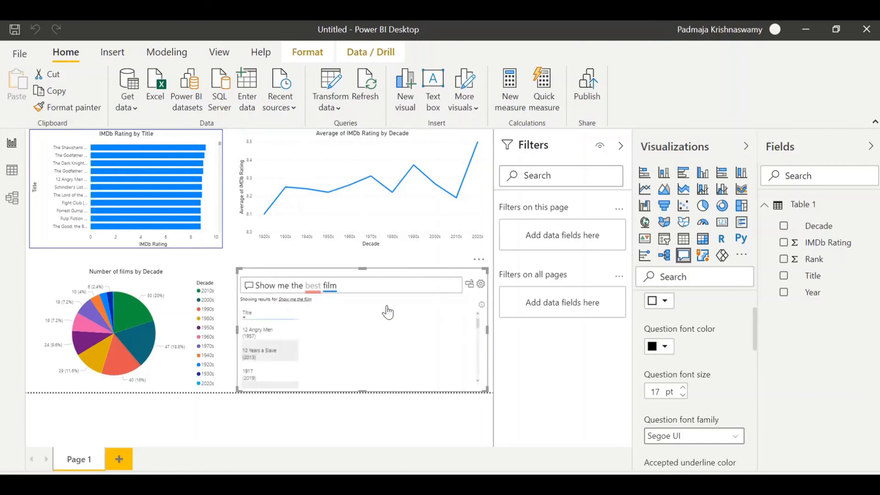
pyautogui.write(' of 201')
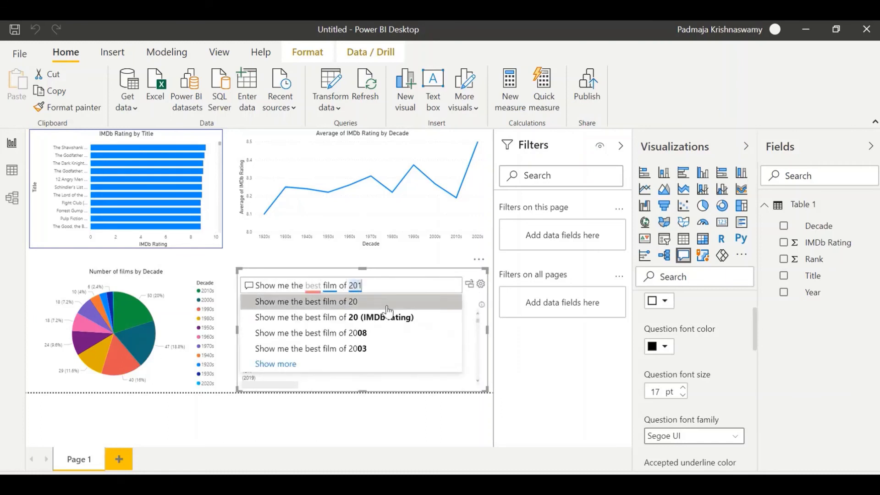
pyautogui.write('0s')
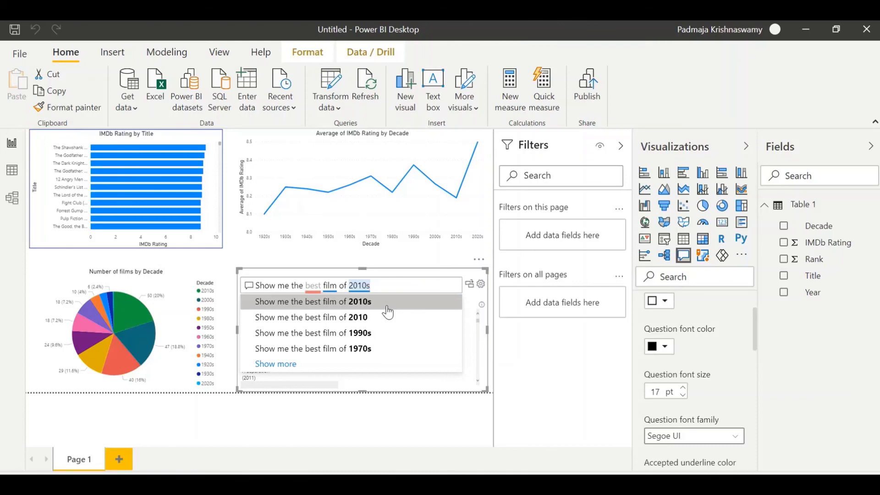
pyautogui.click(365, 303)
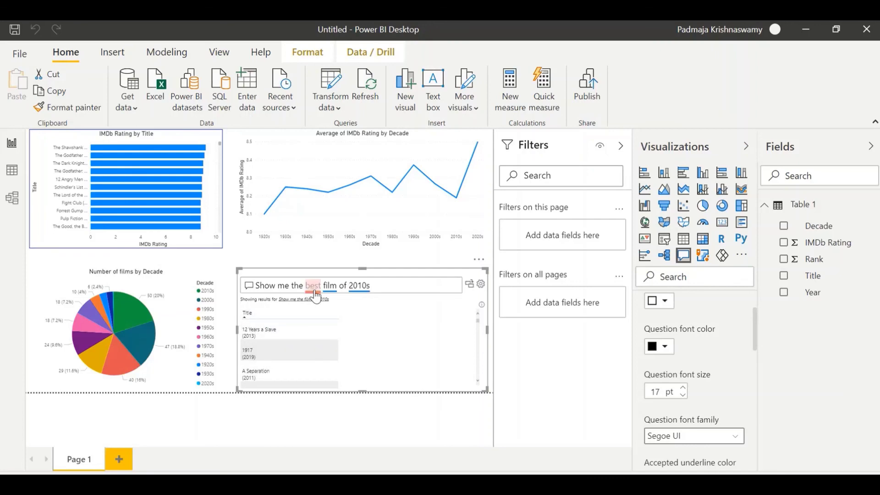
# Teach Q&A that titles with high IMDb rating are best, save the definition and return to the report.
pyautogui.click(480, 283)
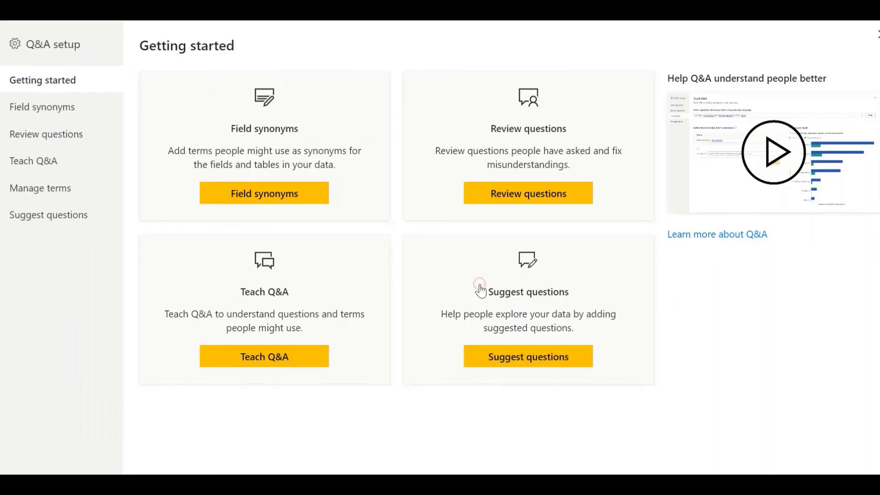
pyautogui.click(48, 160)
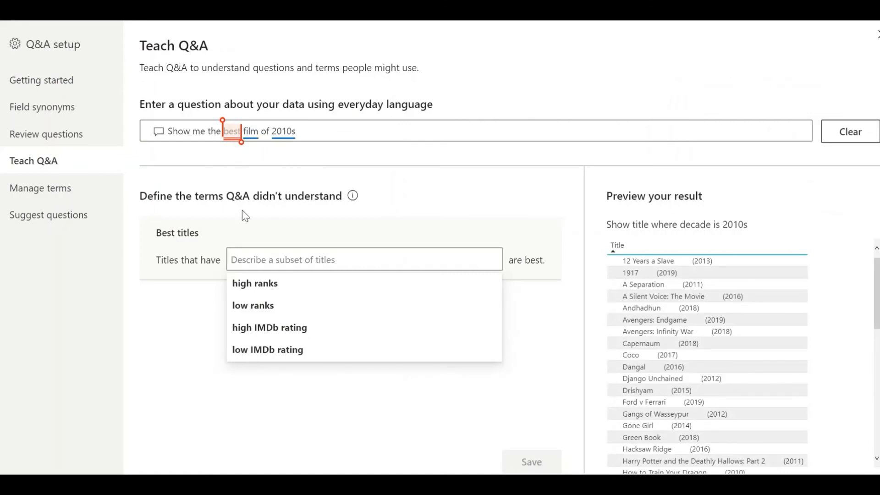
pyautogui.press('Down')
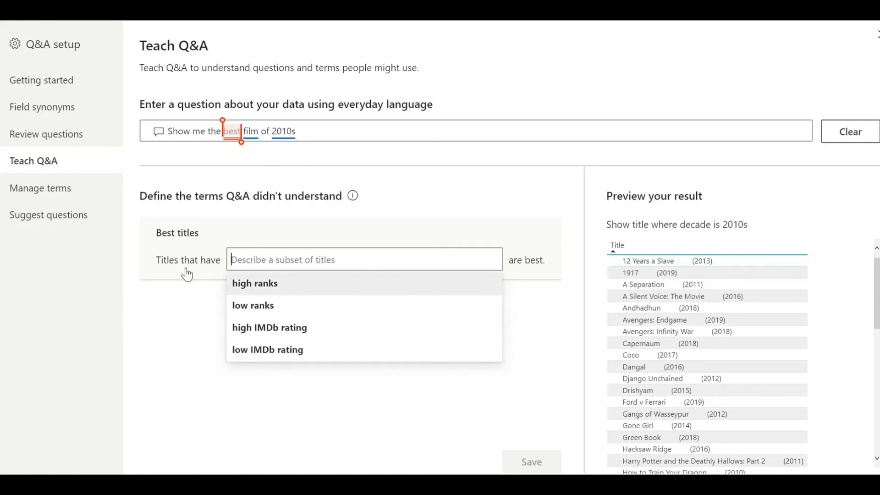
pyautogui.click(282, 330)
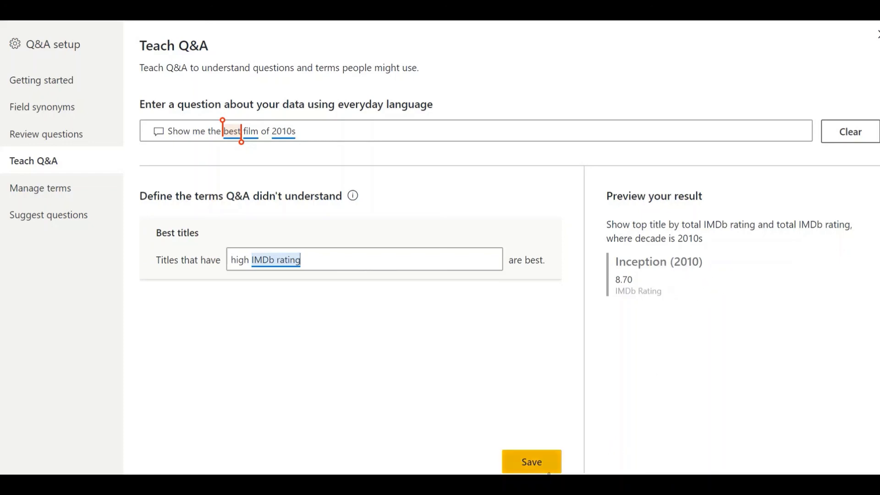
pyautogui.click(531, 463)
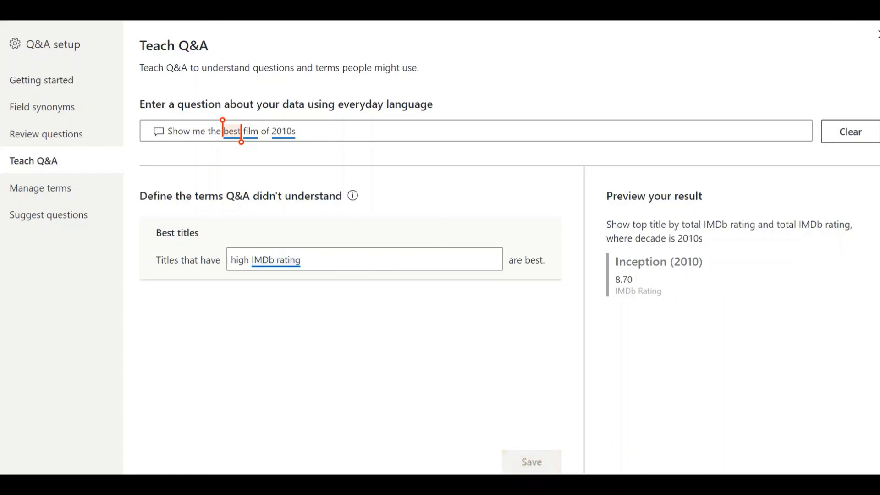
pyautogui.click(876, 36)
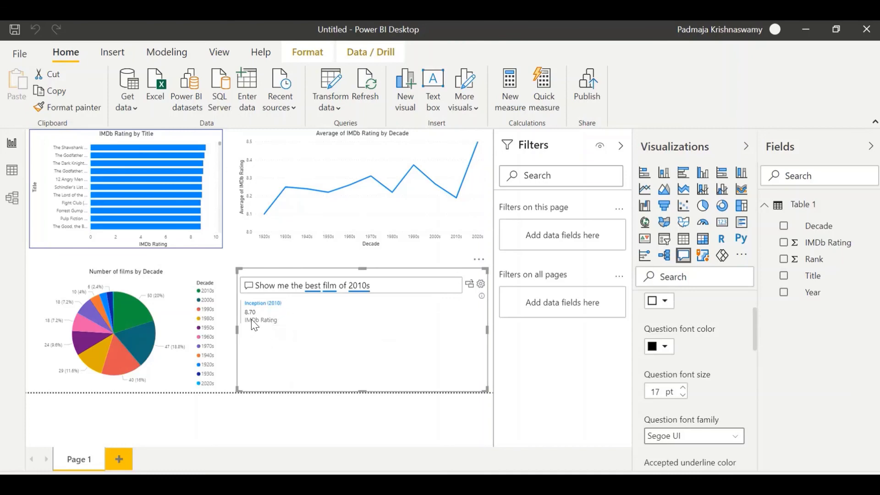
# Change the decade in the Q&A question so it asks for the best film of 2000s.
pyautogui.click(362, 285)
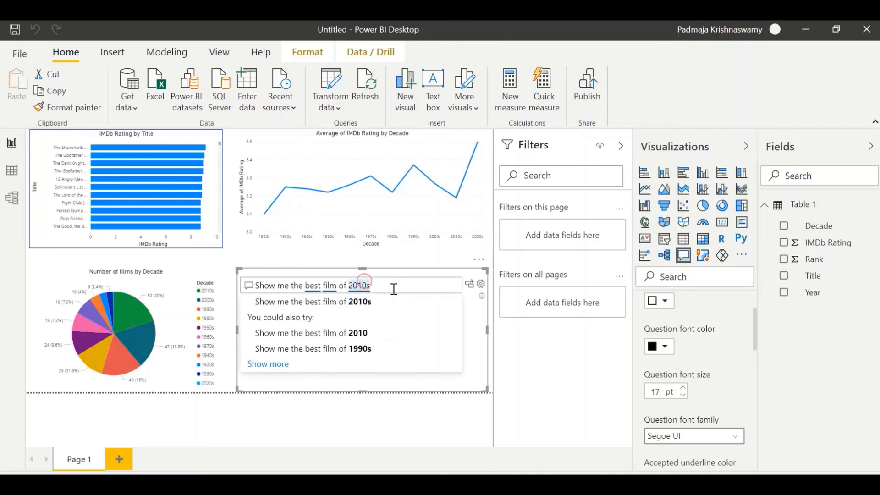
pyautogui.press('Left')
pyautogui.press('BackSpace')
pyautogui.press('BackSpace')
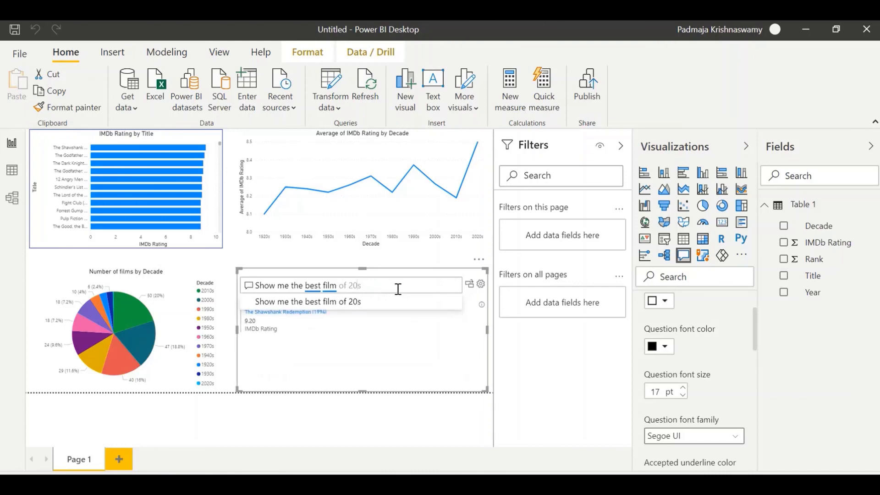
pyautogui.write('000s')
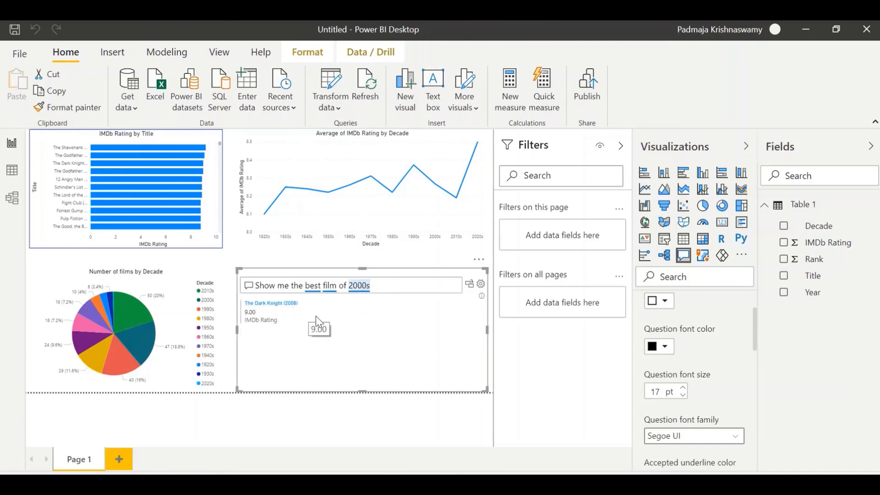
# Change the Q&A question to ask for the best film of the single year 2015.
pyautogui.press('BackSpace')
pyautogui.press('BackSpace')
pyautogui.press('BackSpace')
pyautogui.write('20')
pyautogui.press('BackSpace')
pyautogui.press('BackSpace')
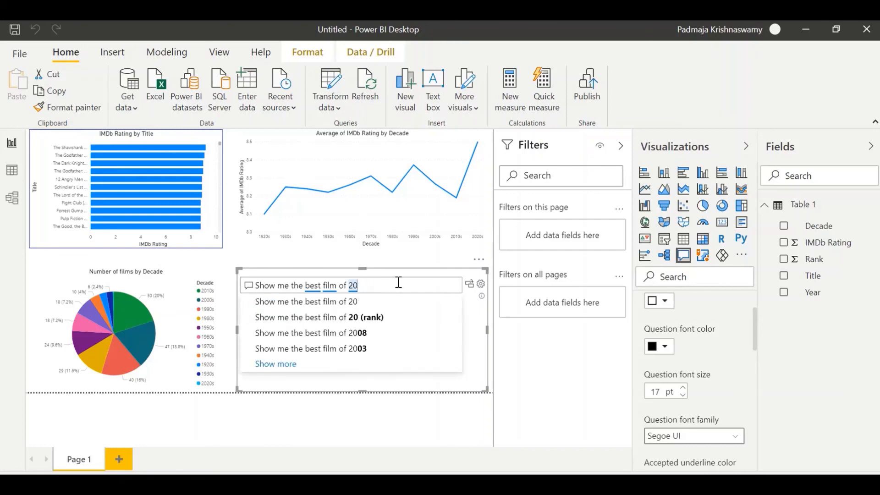
pyautogui.write('15')
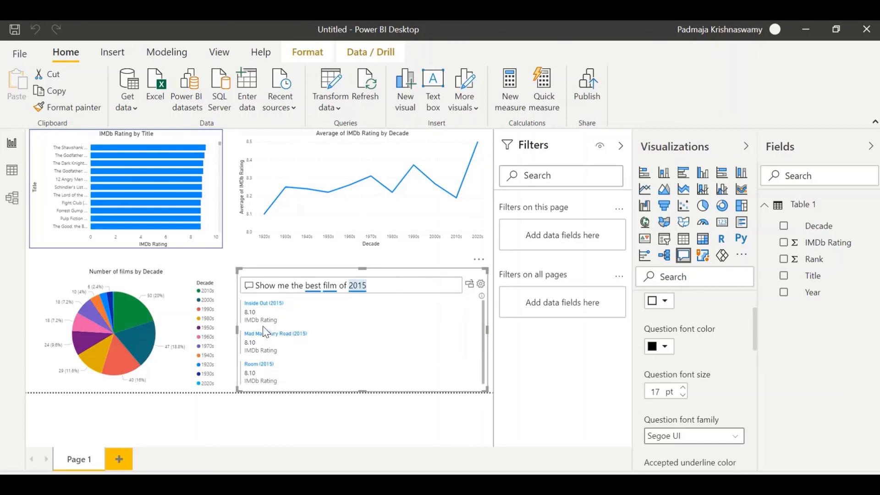